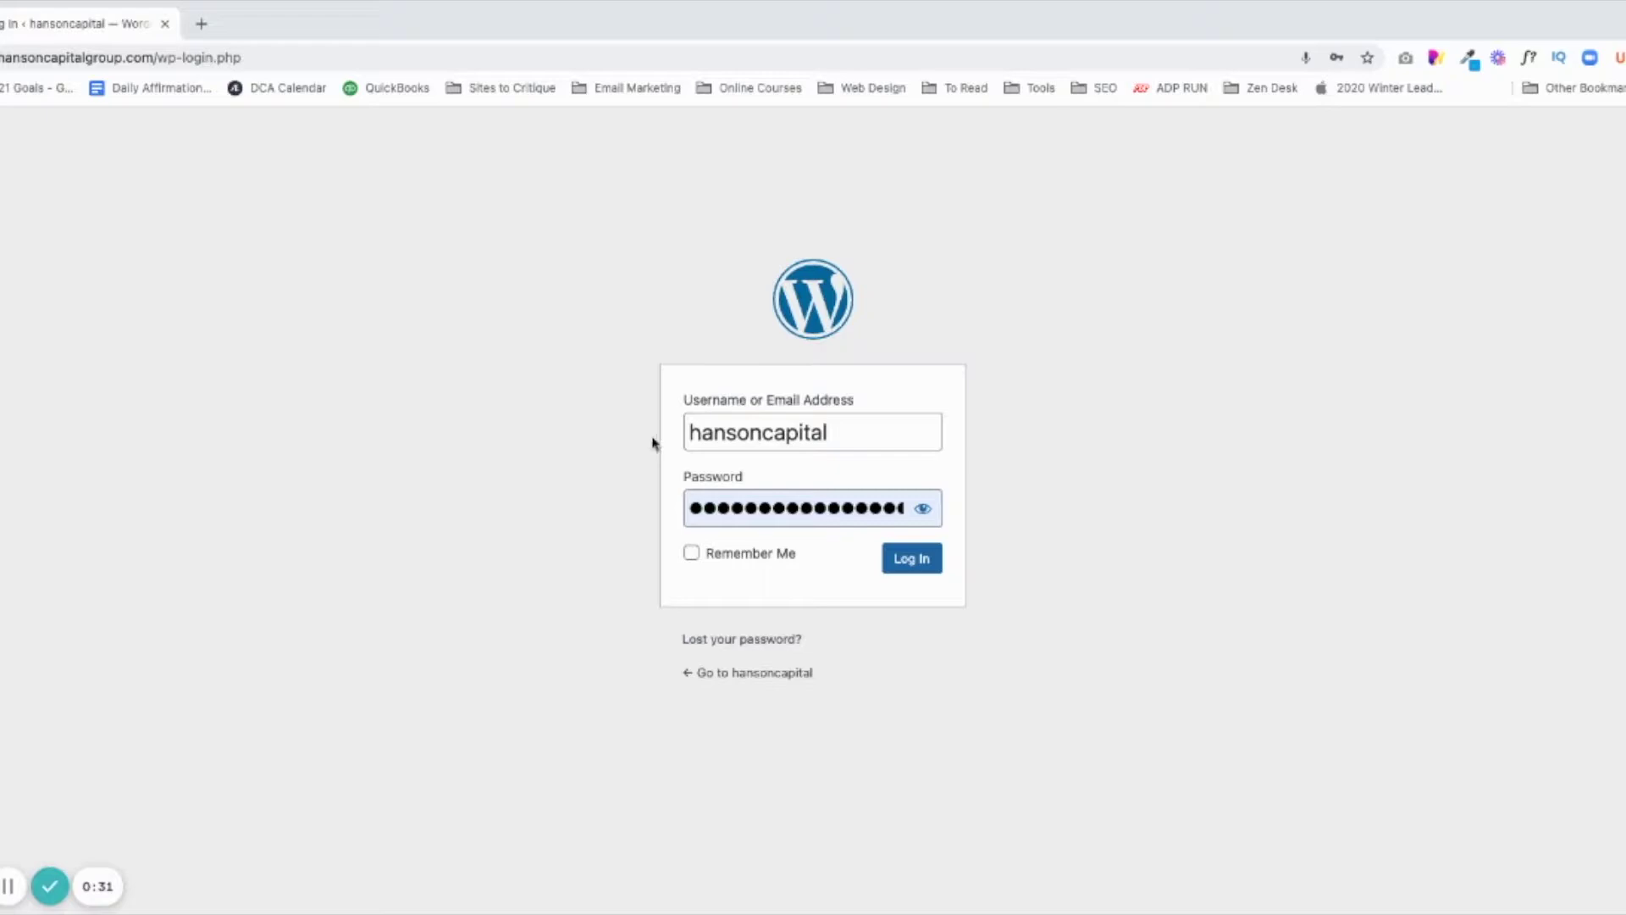
- Log in with the admin username and password, then open the Pages list
{"action": "left_click", "coordinate": [920, 562]}
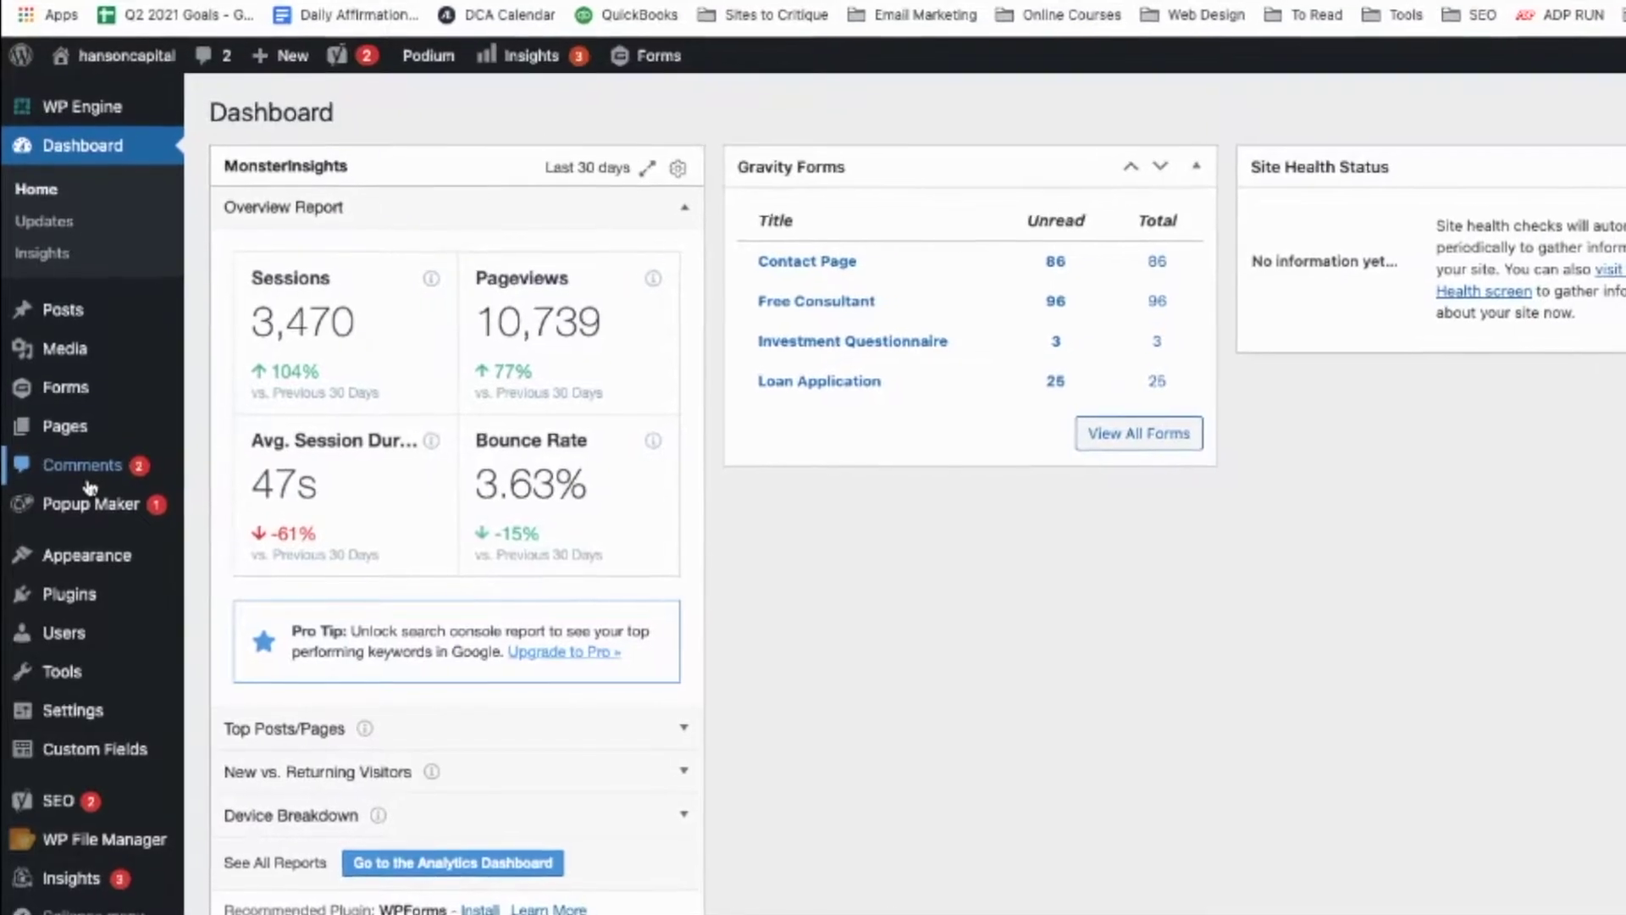
{"action": "mouse_move", "coordinate": [69, 430]}
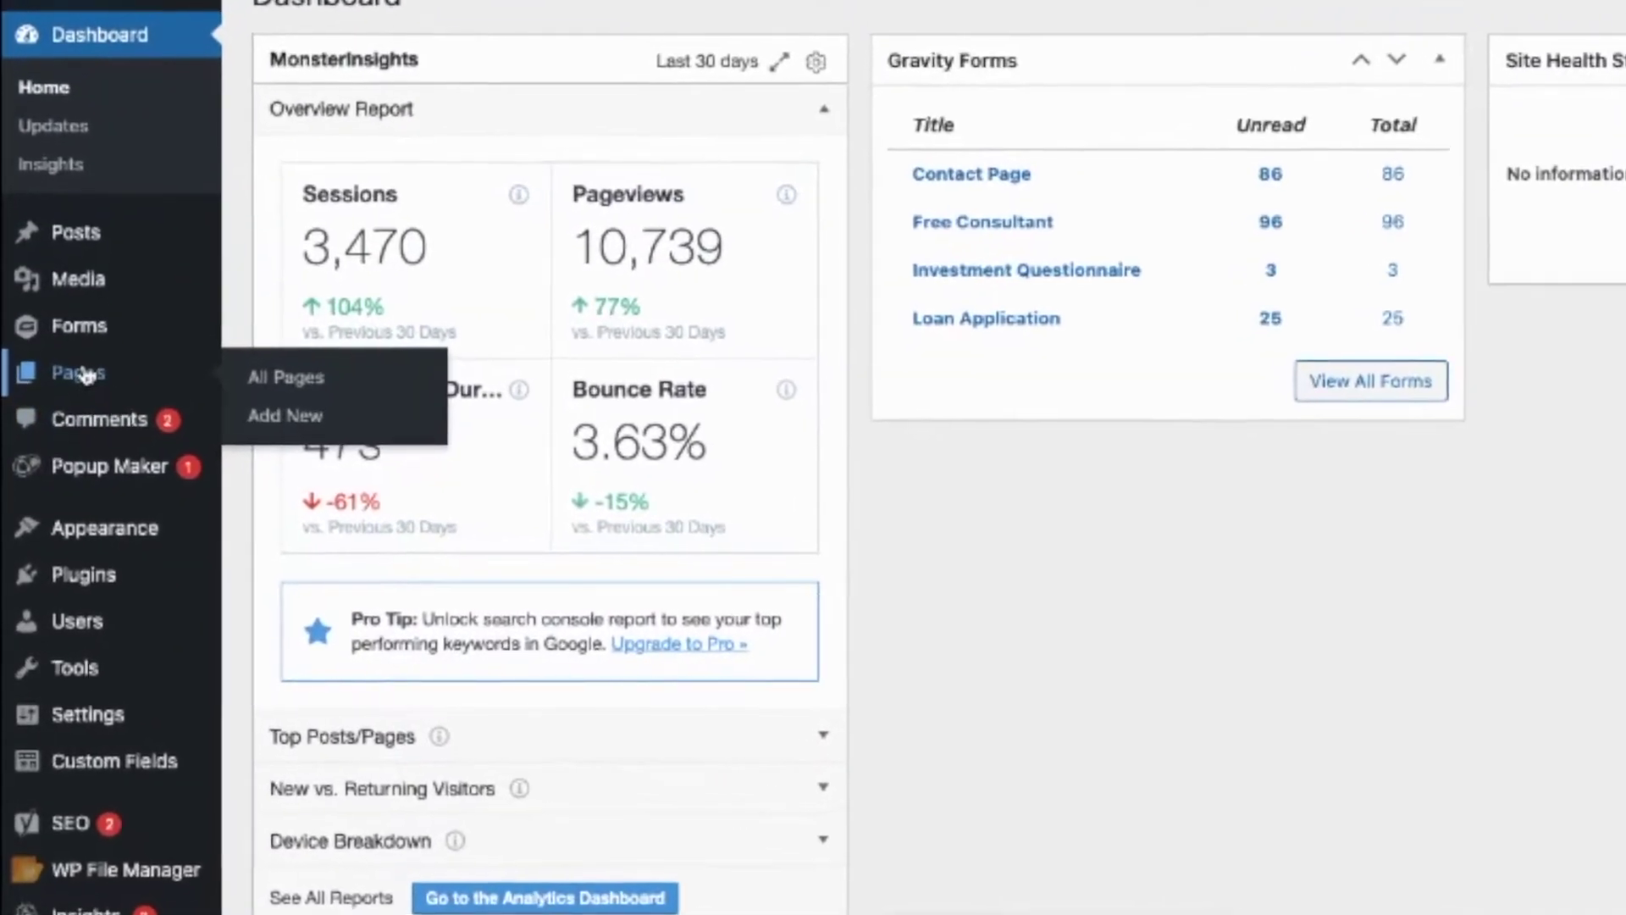
{"action": "left_click", "coordinate": [320, 337]}
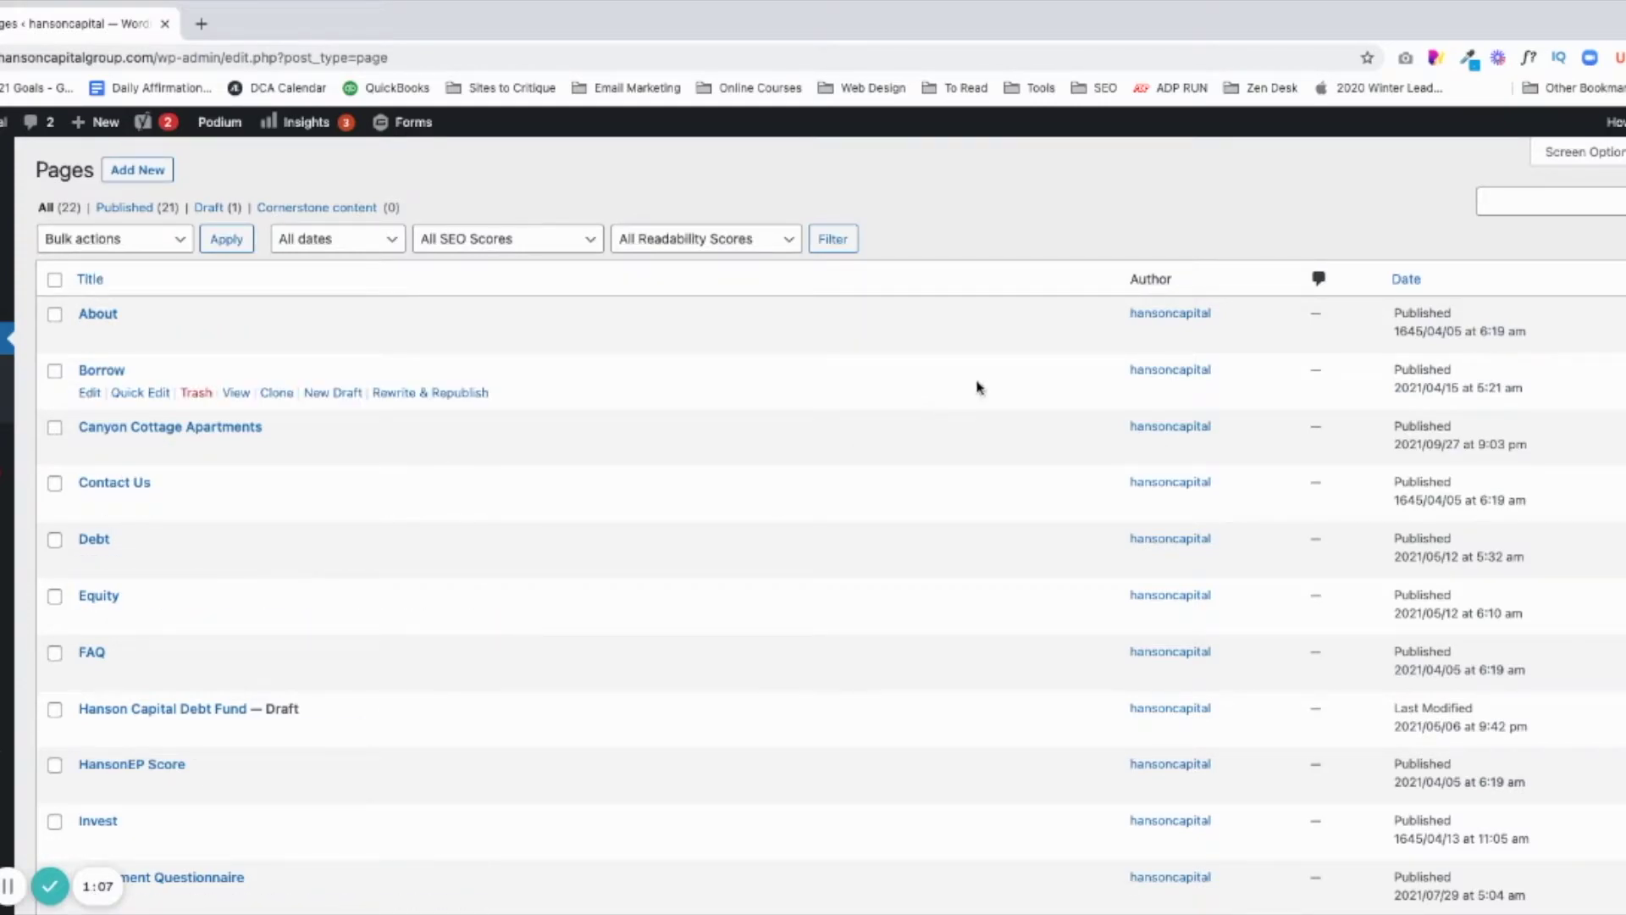
- Sort the pages by date, newest first, and open Landing Page in the editor
{"action": "left_click", "coordinate": [1413, 279]}
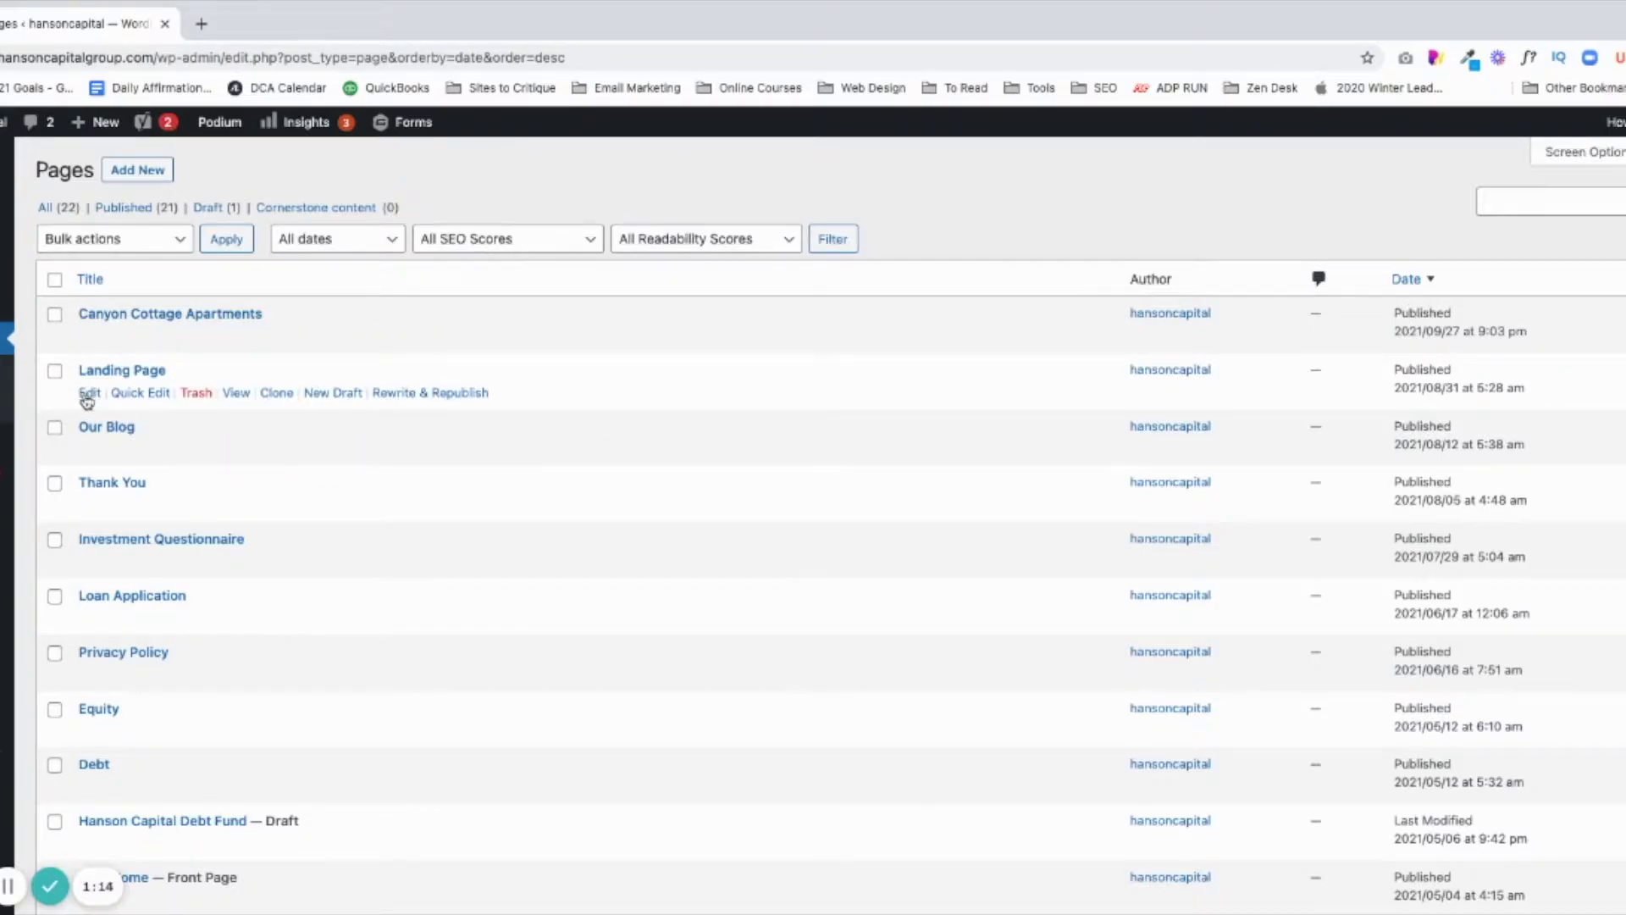
{"action": "left_click", "coordinate": [87, 393]}
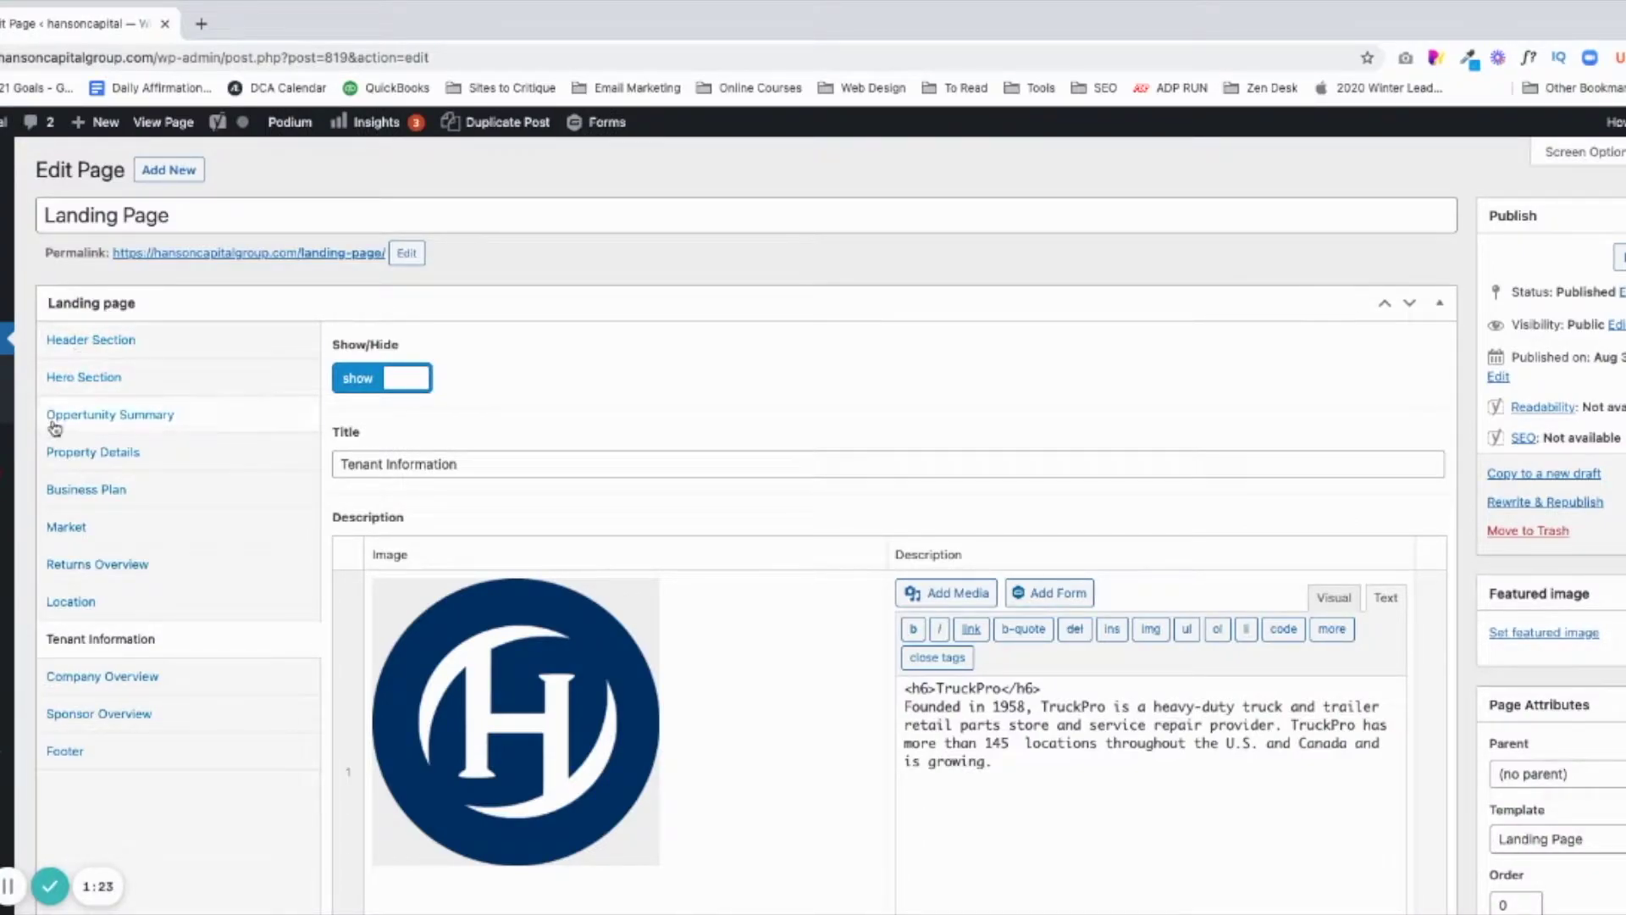
- Open the live landing page in a new tab, then return to the editor
{"action": "left_click", "coordinate": [252, 253], "text": "super"}
{"action": "left_click", "coordinate": [249, 29]}
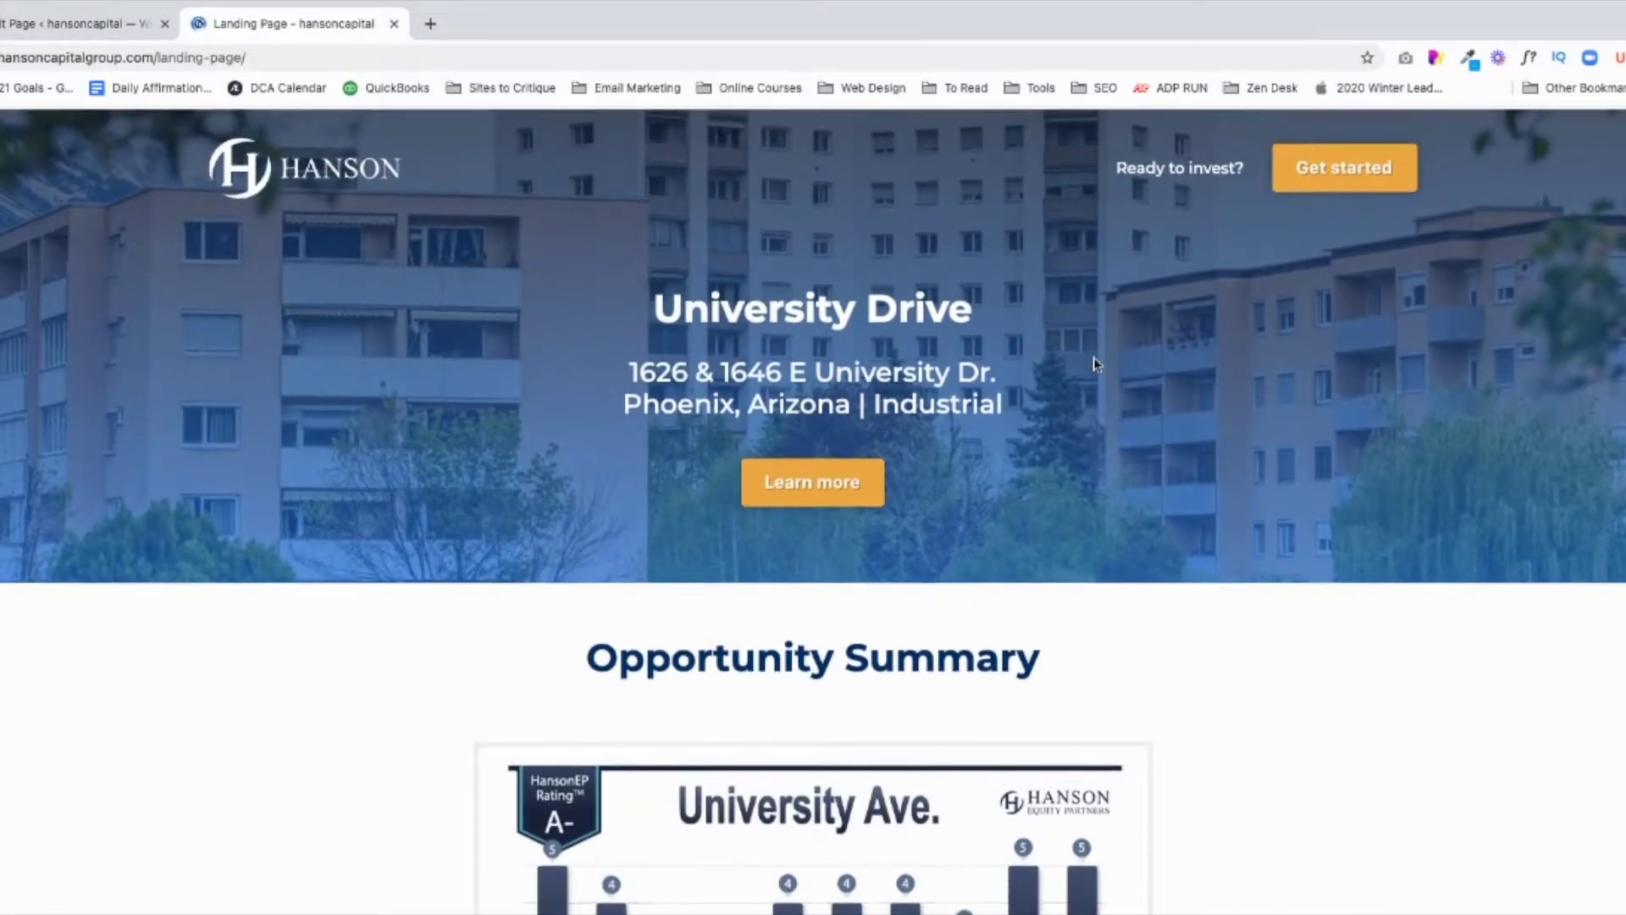
{"action": "left_click", "coordinate": [89, 23]}
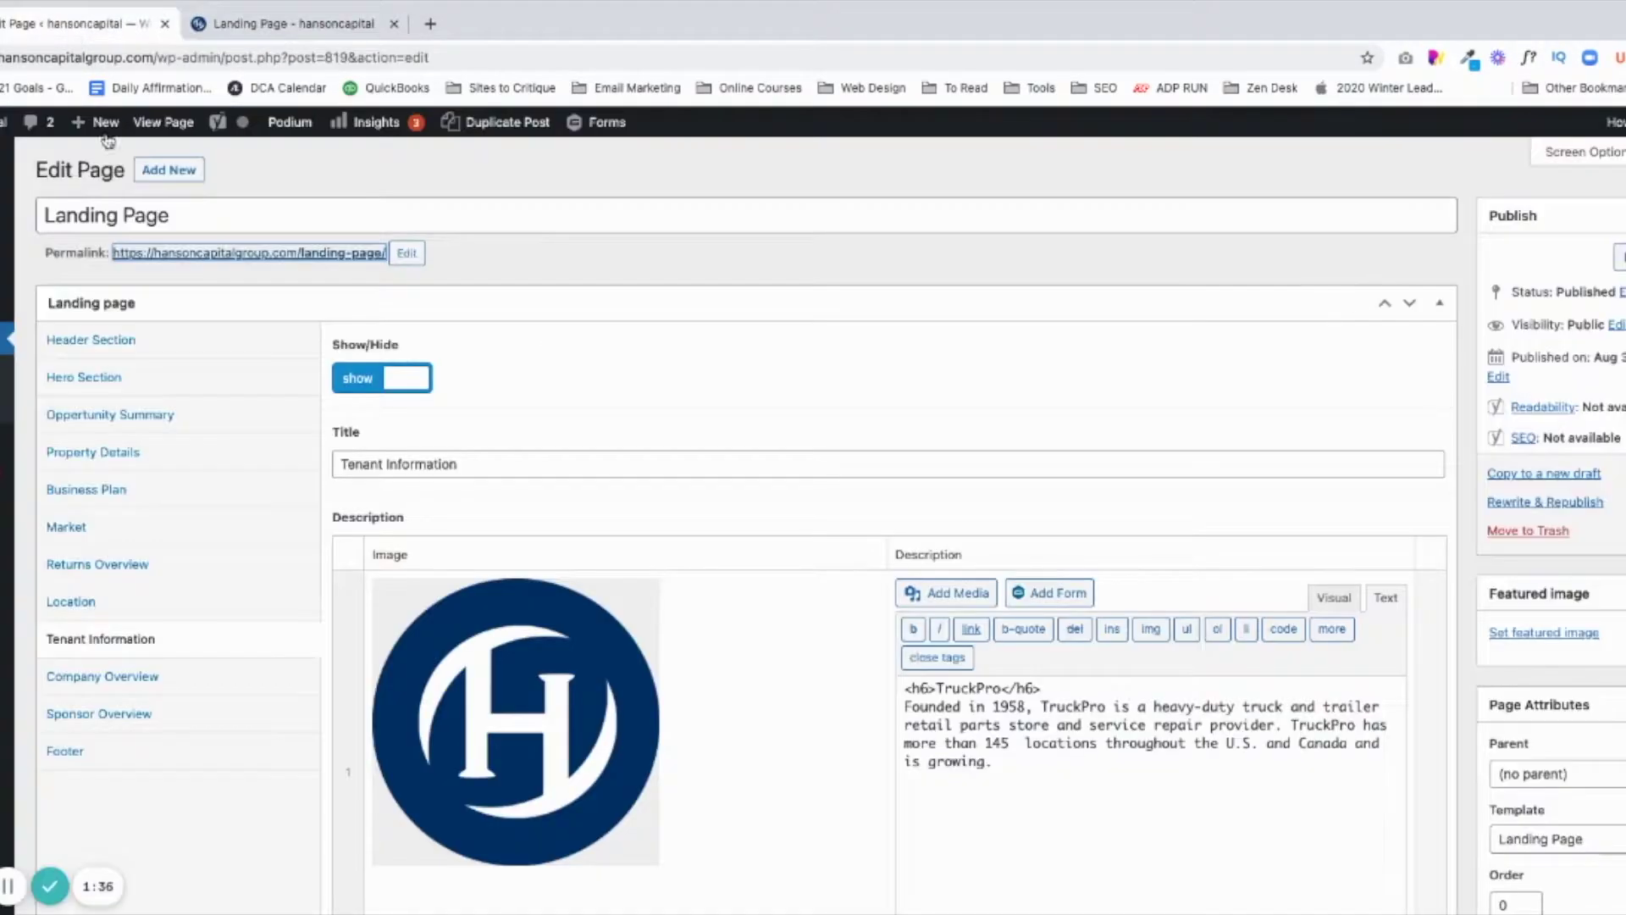
- Show the Header Section fields and compare them with the live page header
{"action": "left_click", "coordinate": [66, 343]}
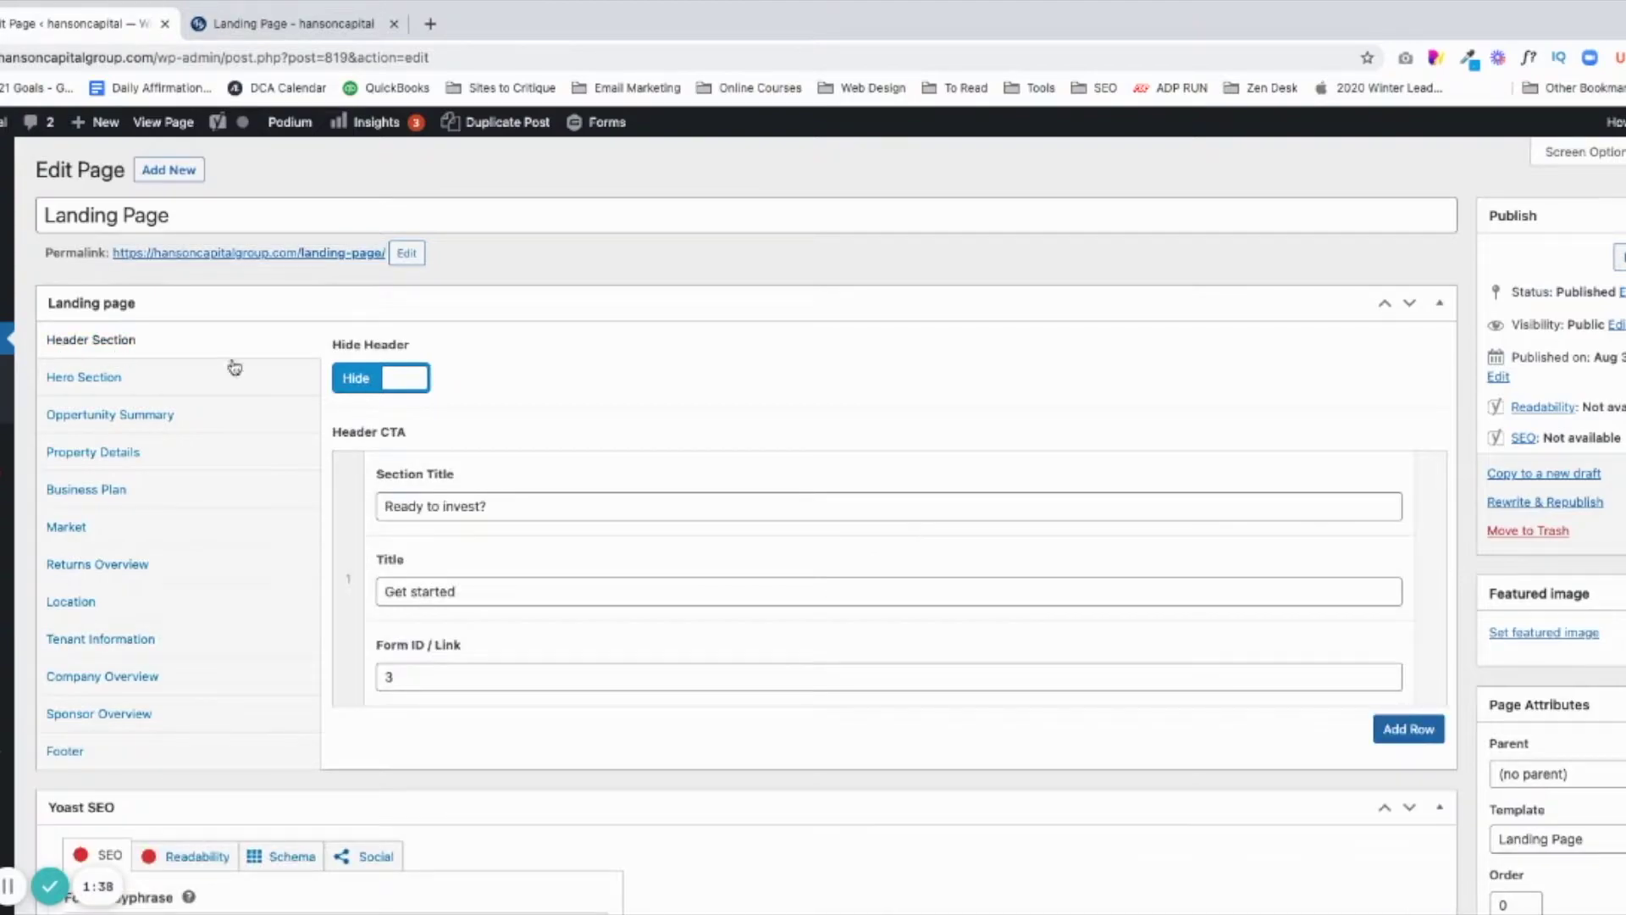
{"action": "left_click", "coordinate": [284, 24]}
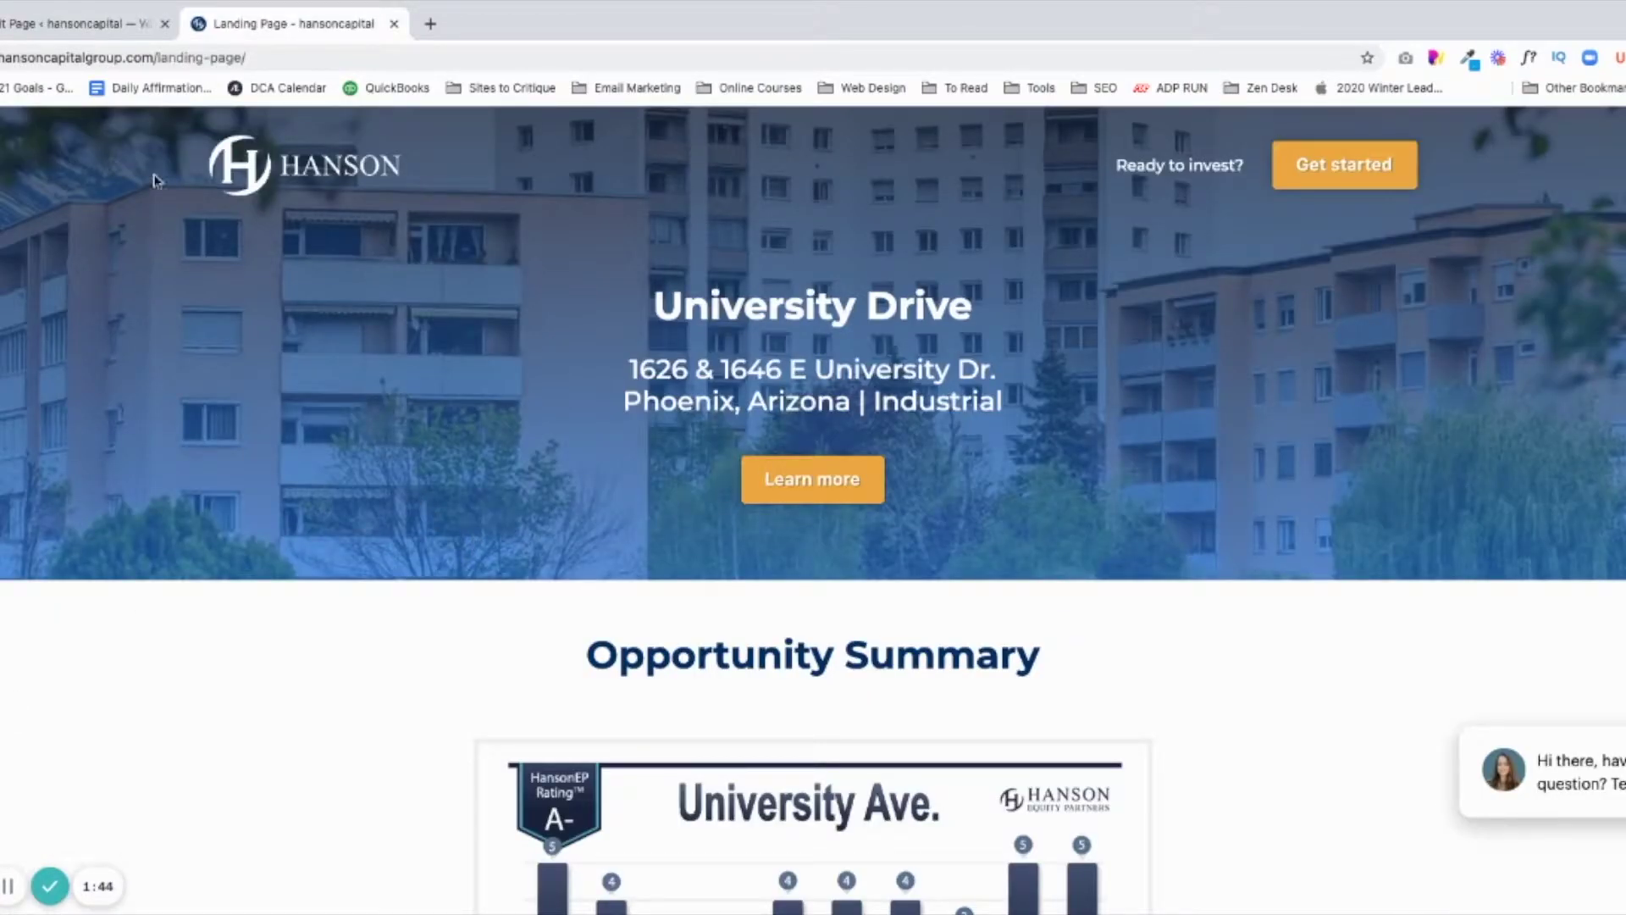
{"action": "left_click", "coordinate": [108, 36]}
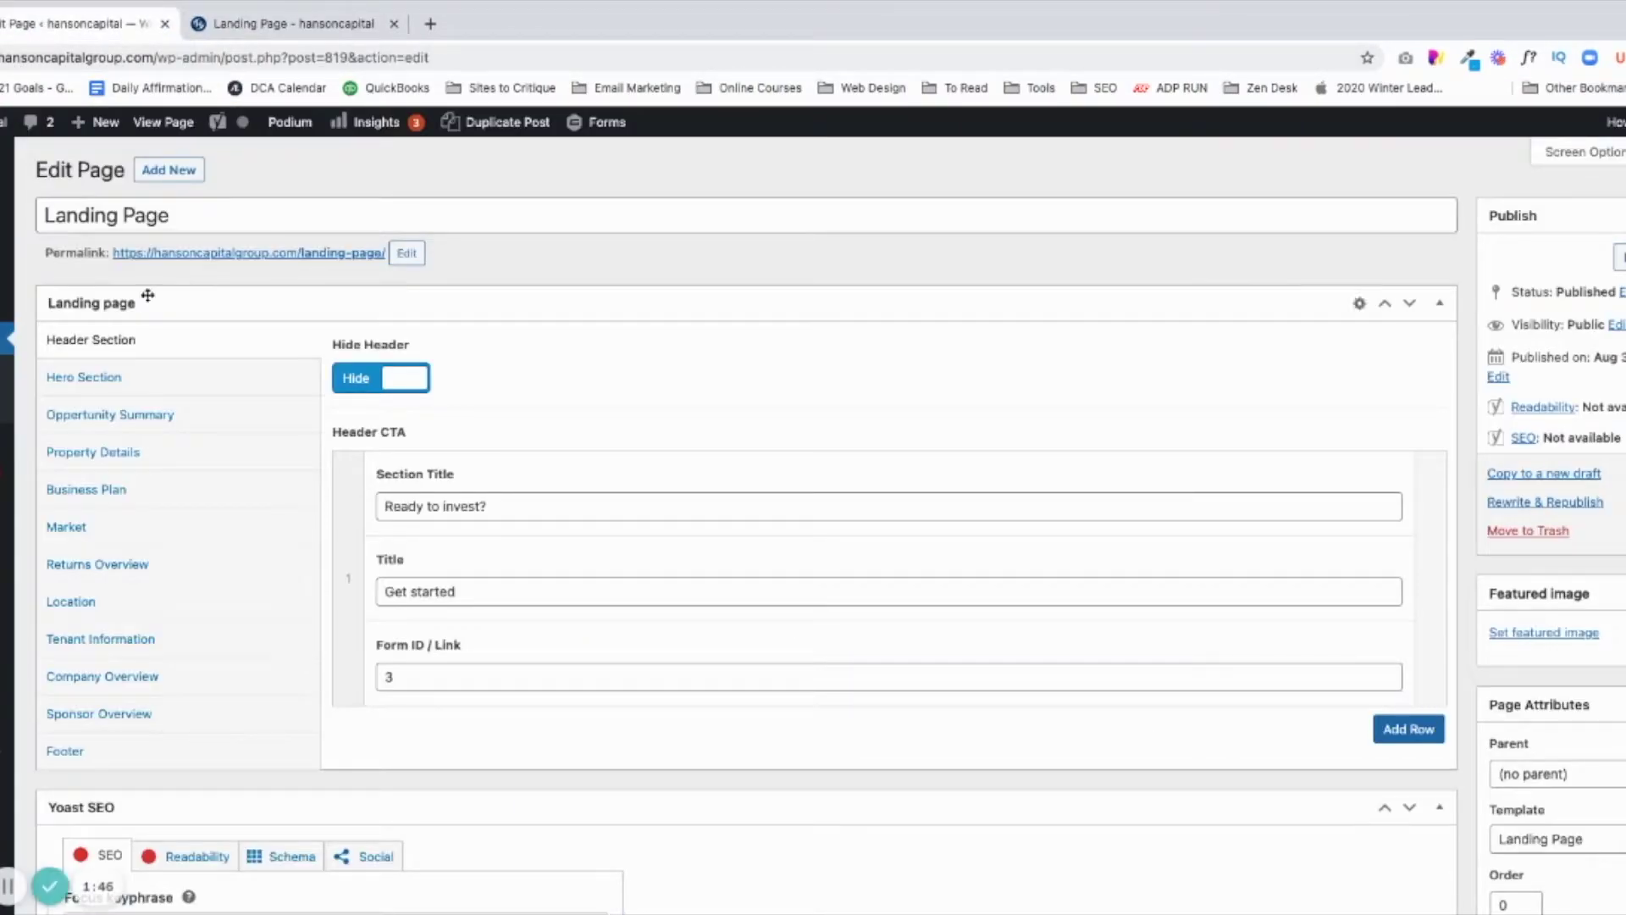
- Toggle Hide Header on and off, recheck the live header, and show the Hero Section fields
{"action": "left_click", "coordinate": [356, 379]}
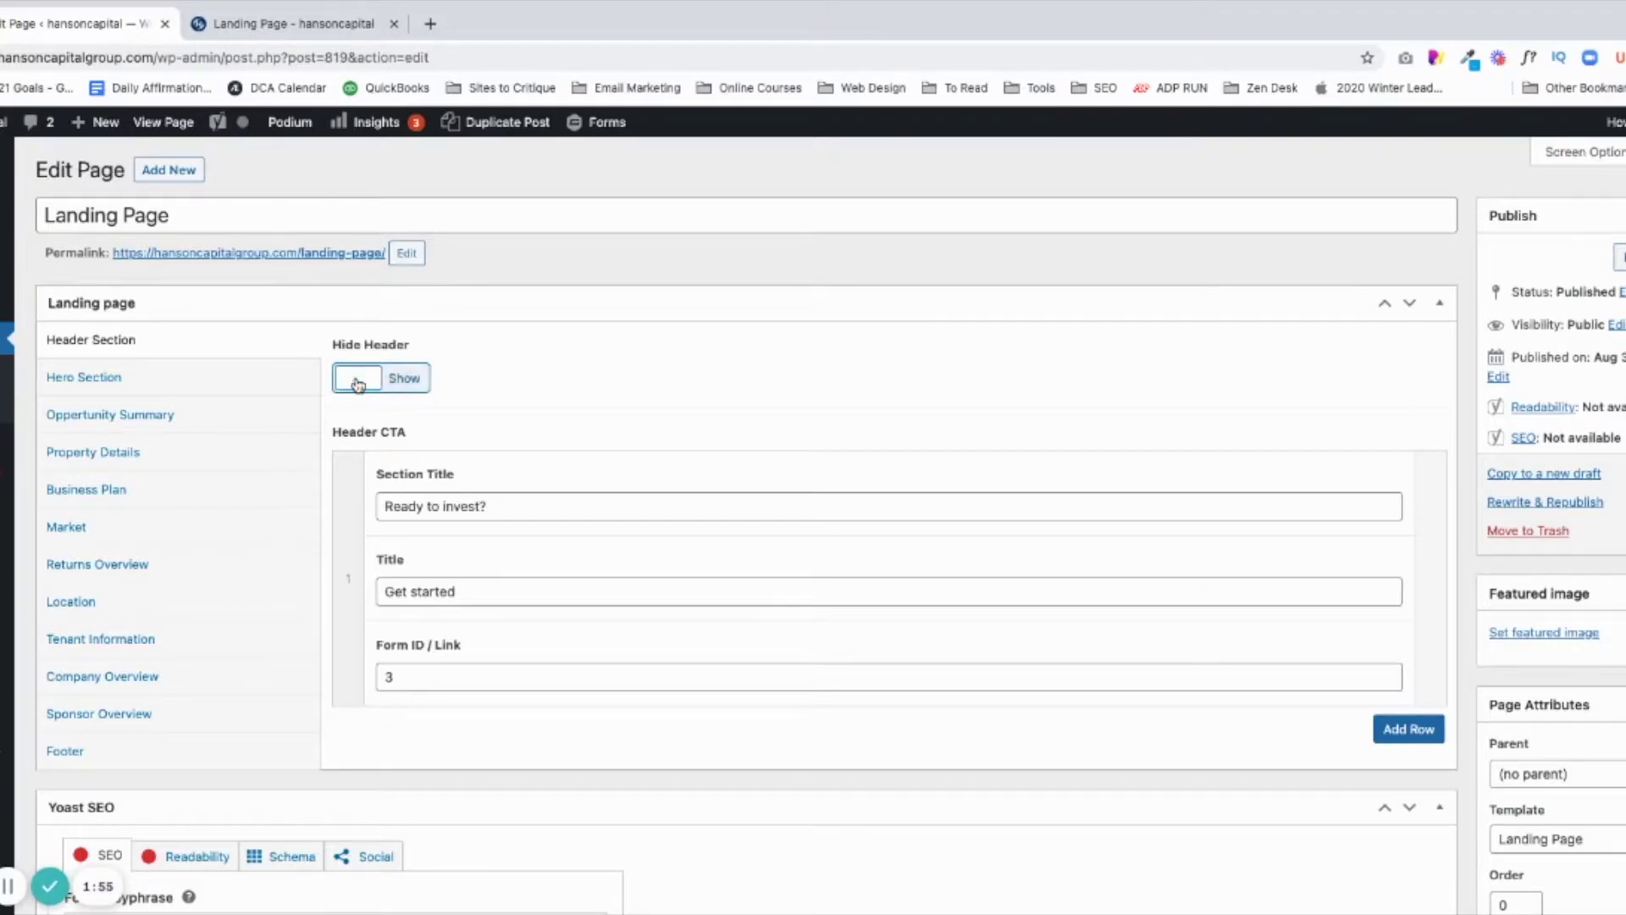
{"action": "left_click", "coordinate": [409, 384]}
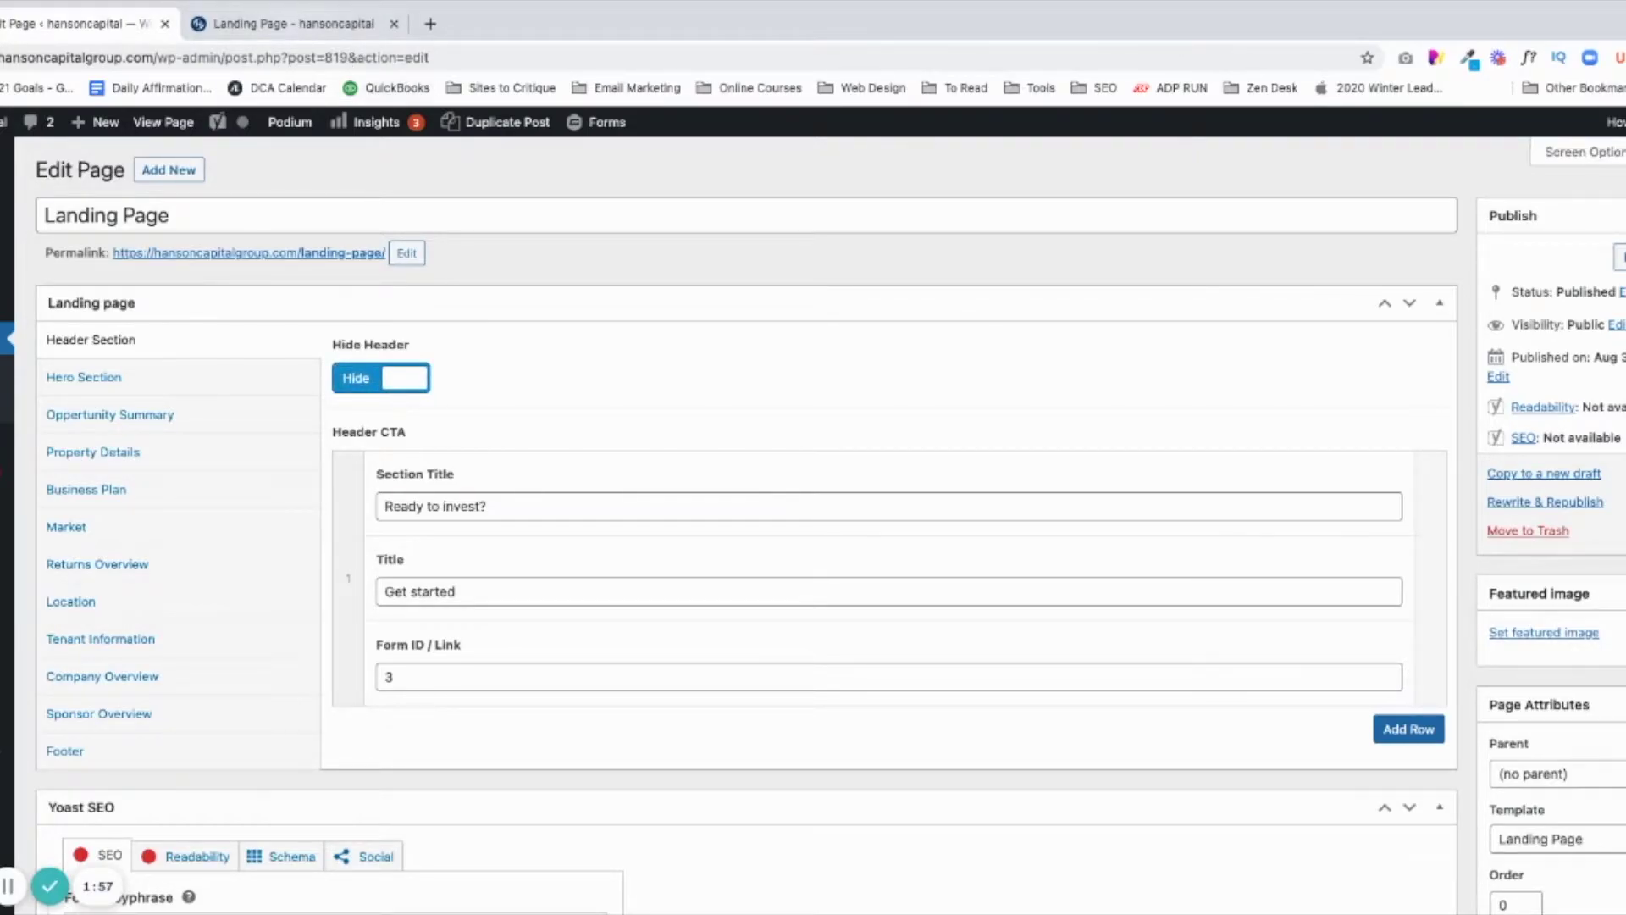
{"action": "left_click", "coordinate": [324, 27]}
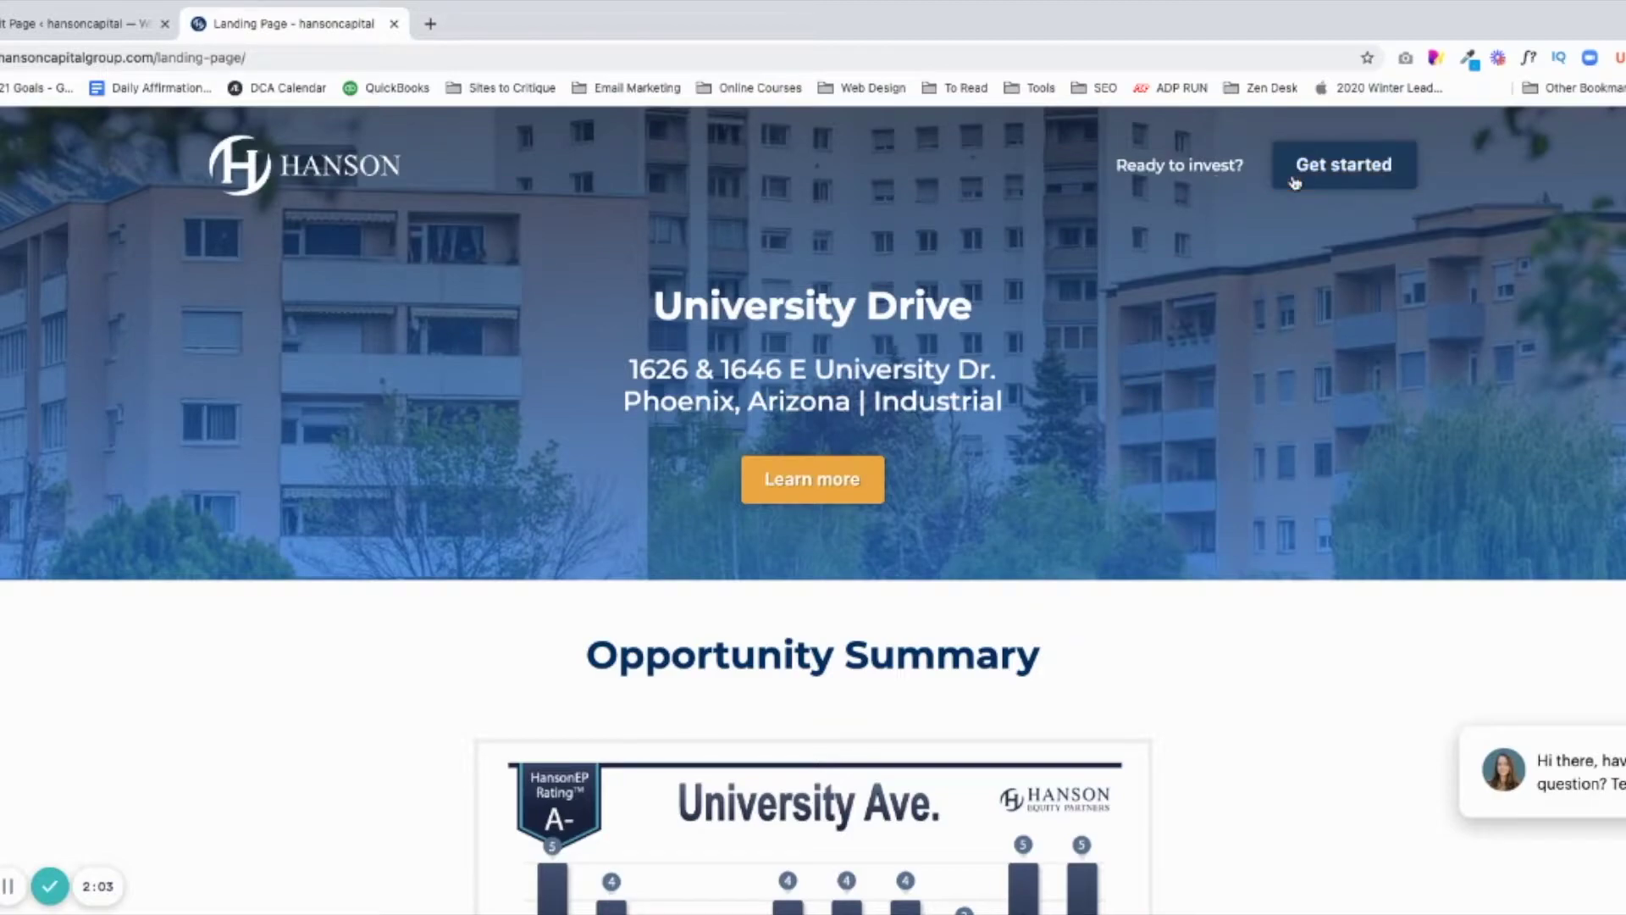
{"action": "left_click", "coordinate": [97, 36]}
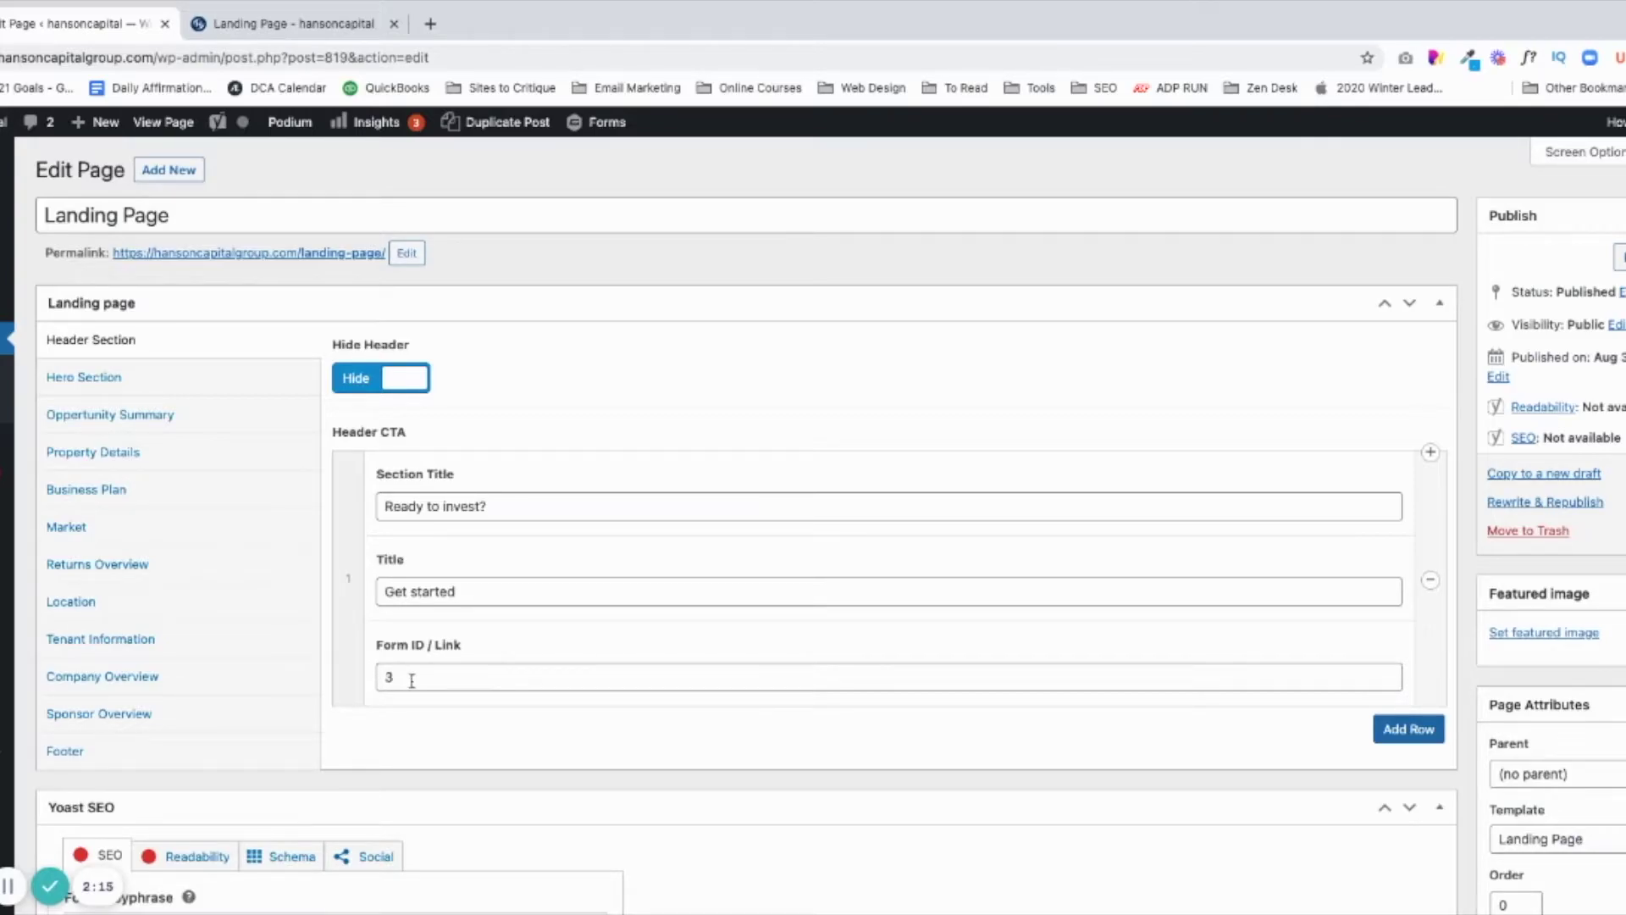
{"action": "left_click", "coordinate": [85, 378]}
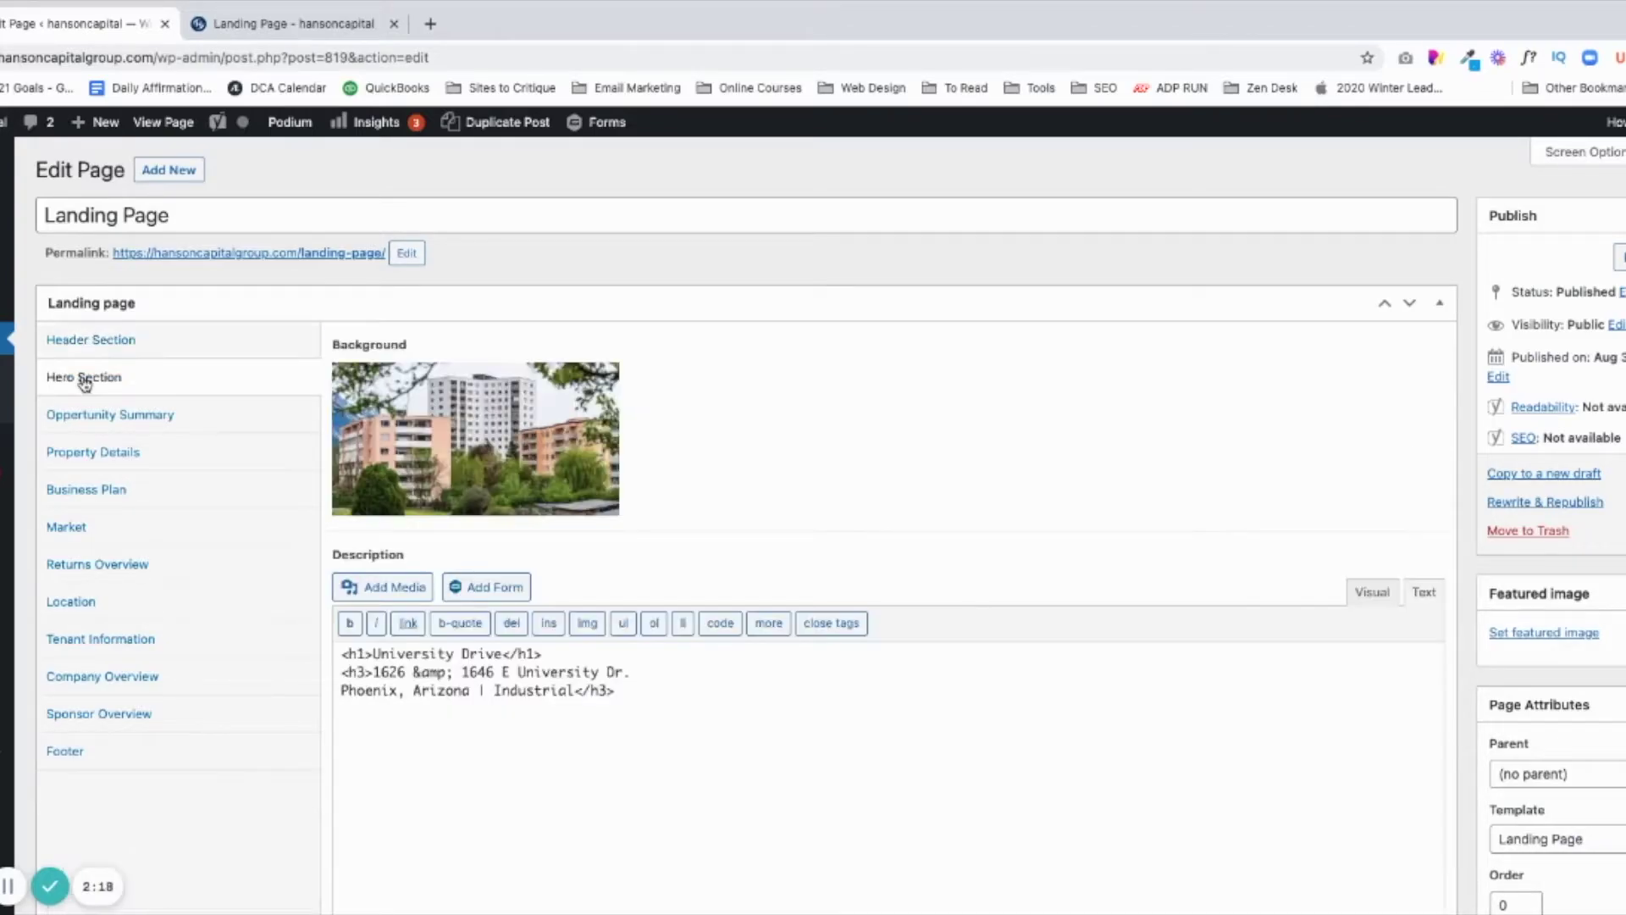
- Compare the live hero banner, select the University Drive <h1> tag, and preview it in Visual
{"action": "left_click", "coordinate": [234, 23]}
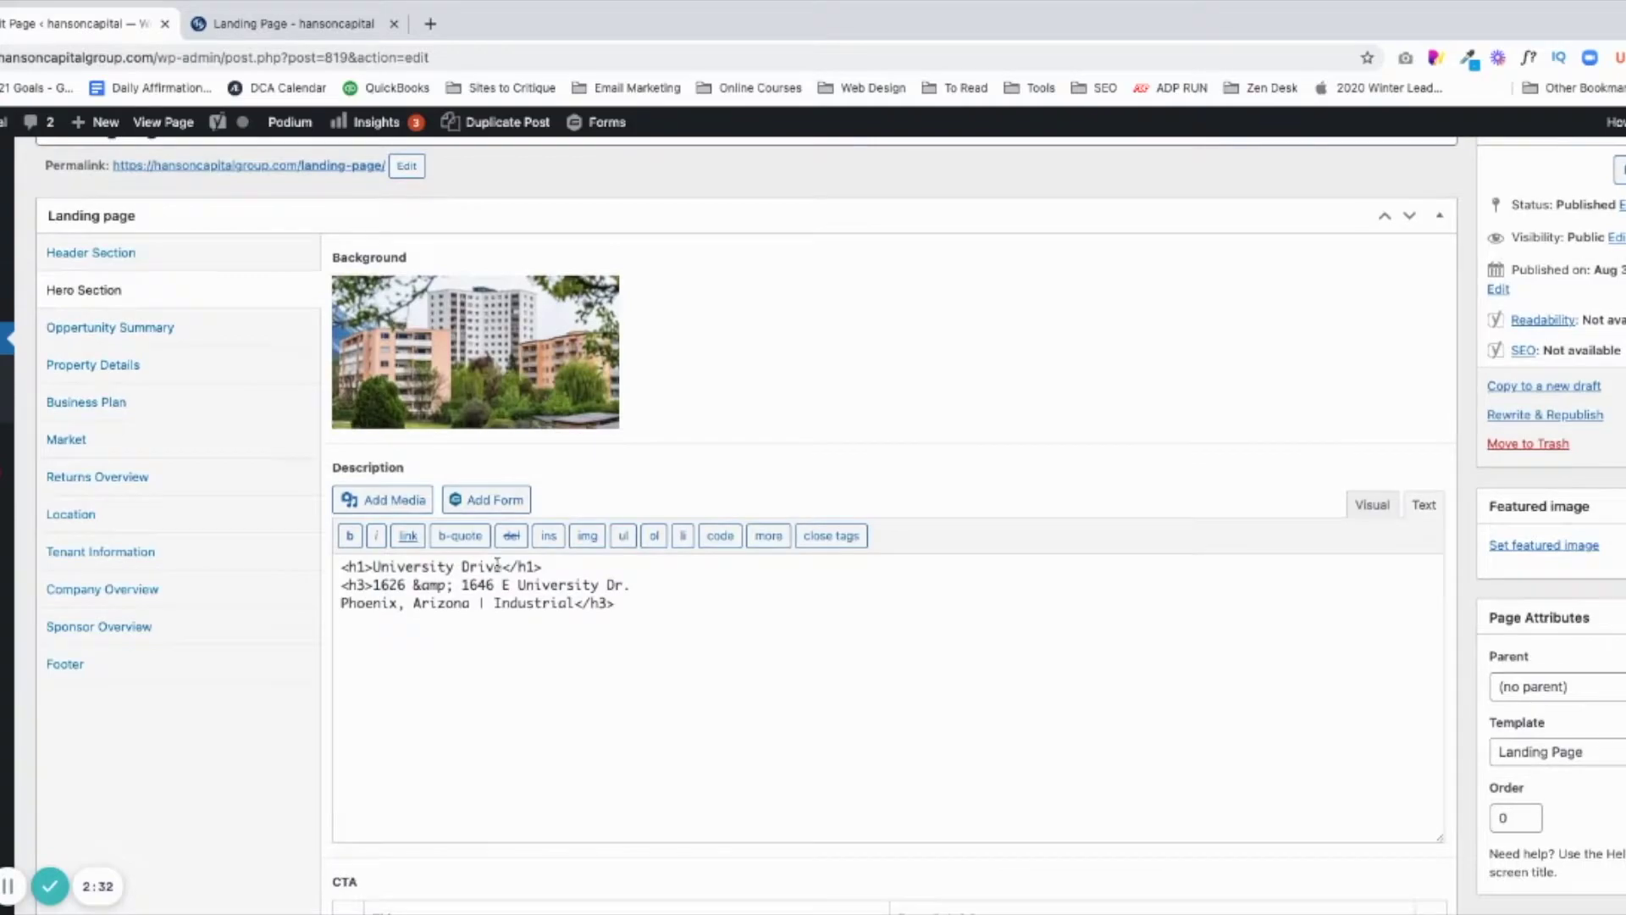
{"action": "scroll", "coordinate": [1006, 533], "scroll_direction": "down", "scroll_amount": 1}
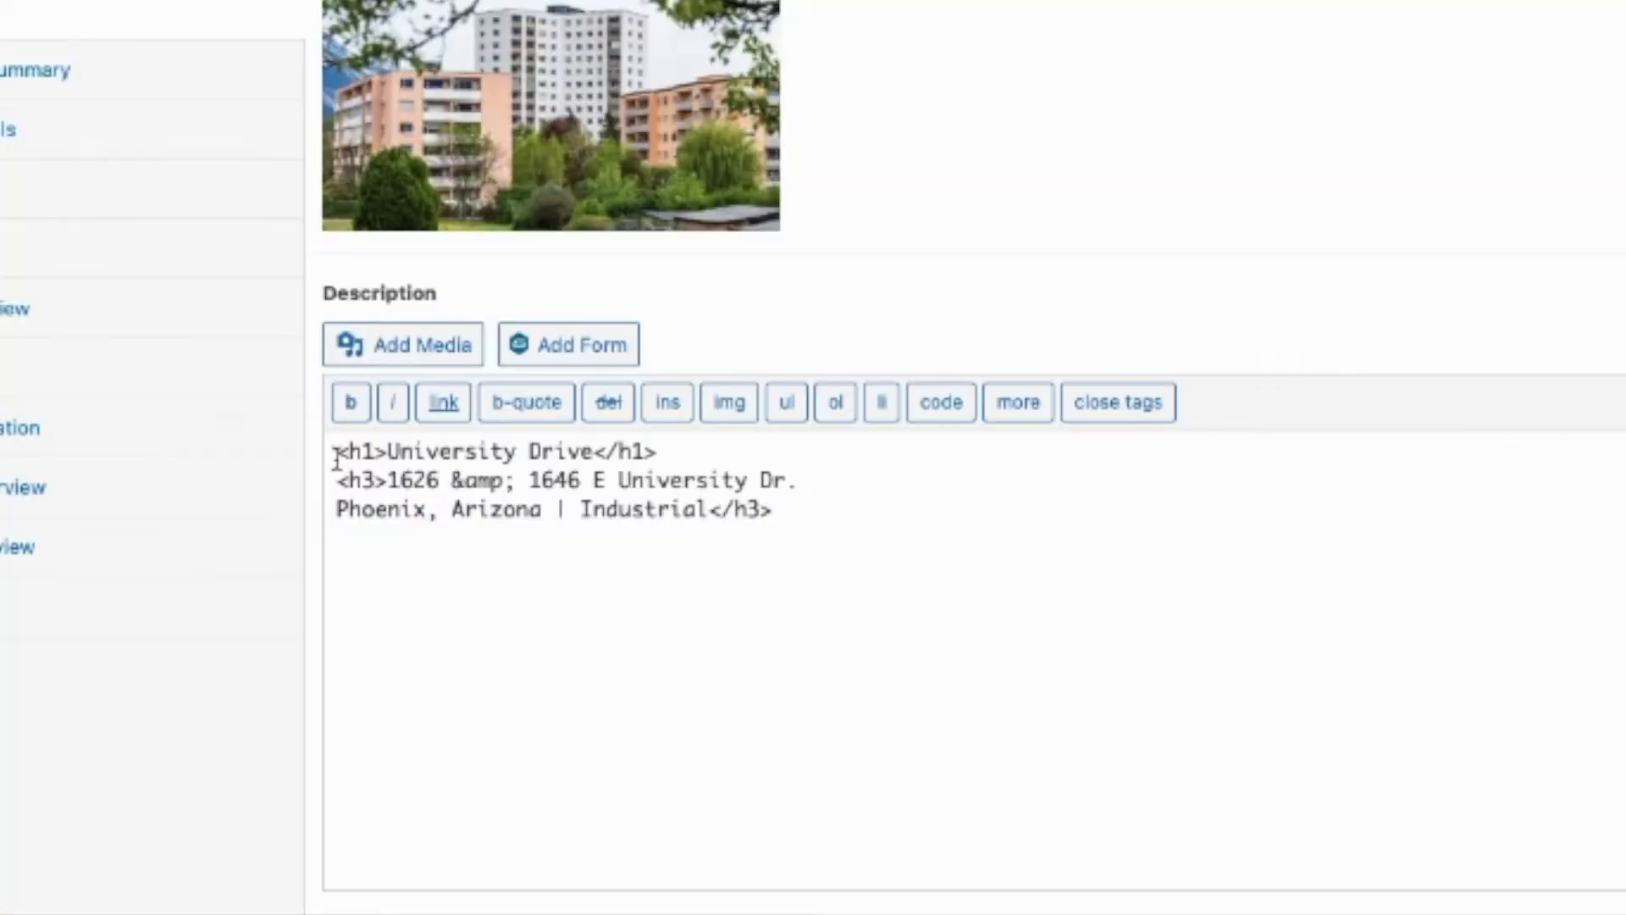
{"action": "left_click_drag", "start_coordinate": [337, 457], "coordinate": [372, 456]}
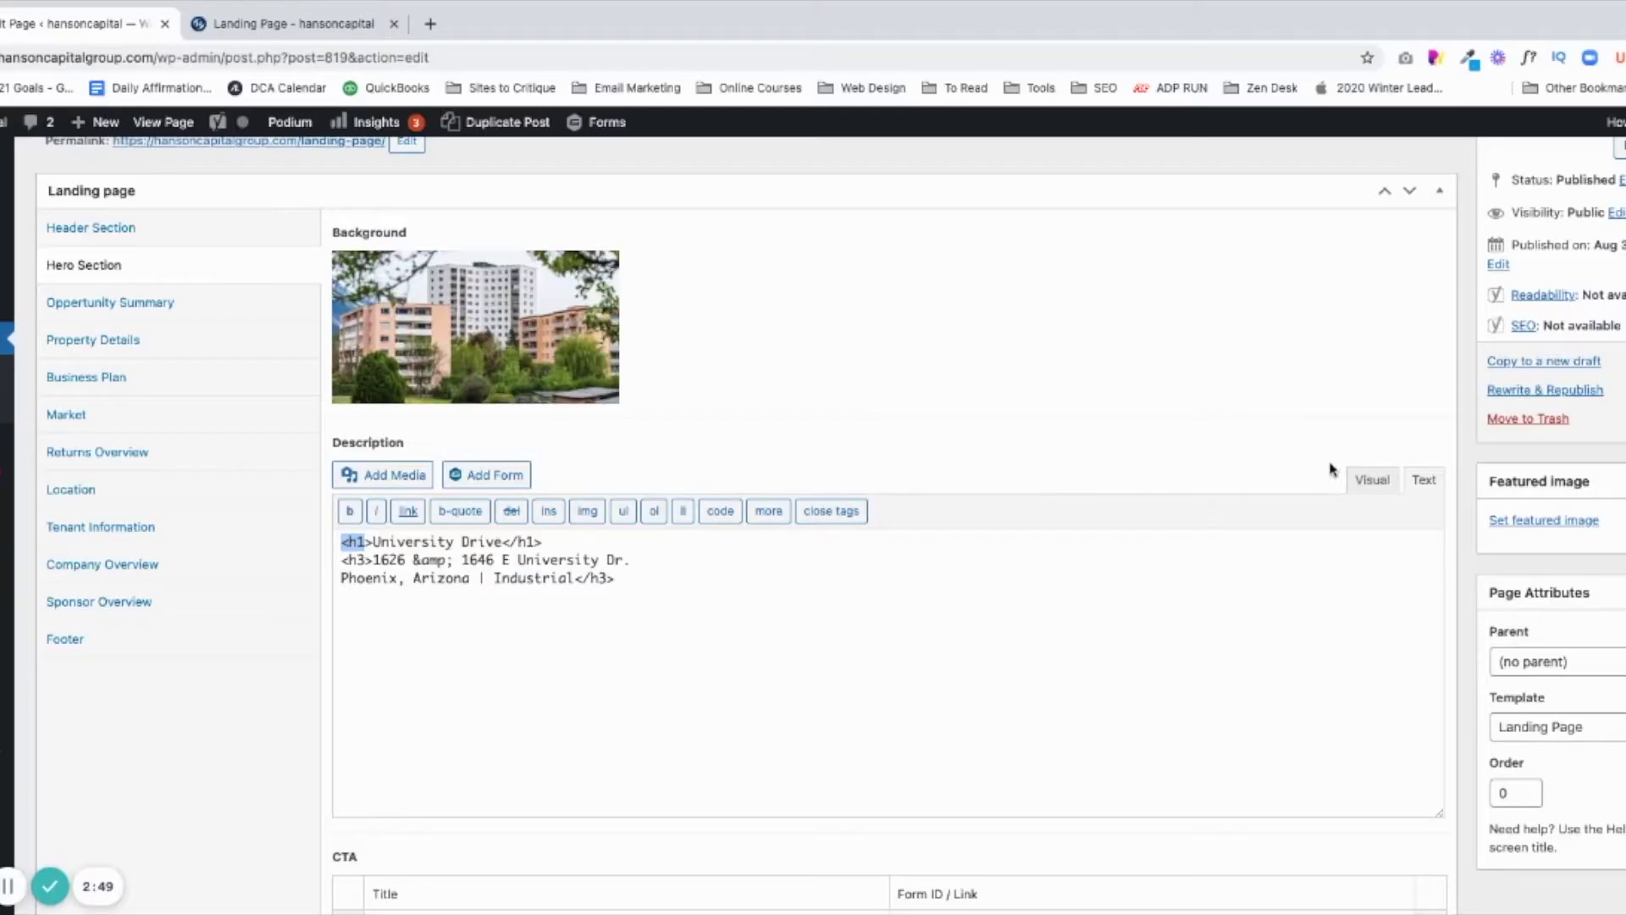
{"action": "left_click", "coordinate": [1369, 480]}
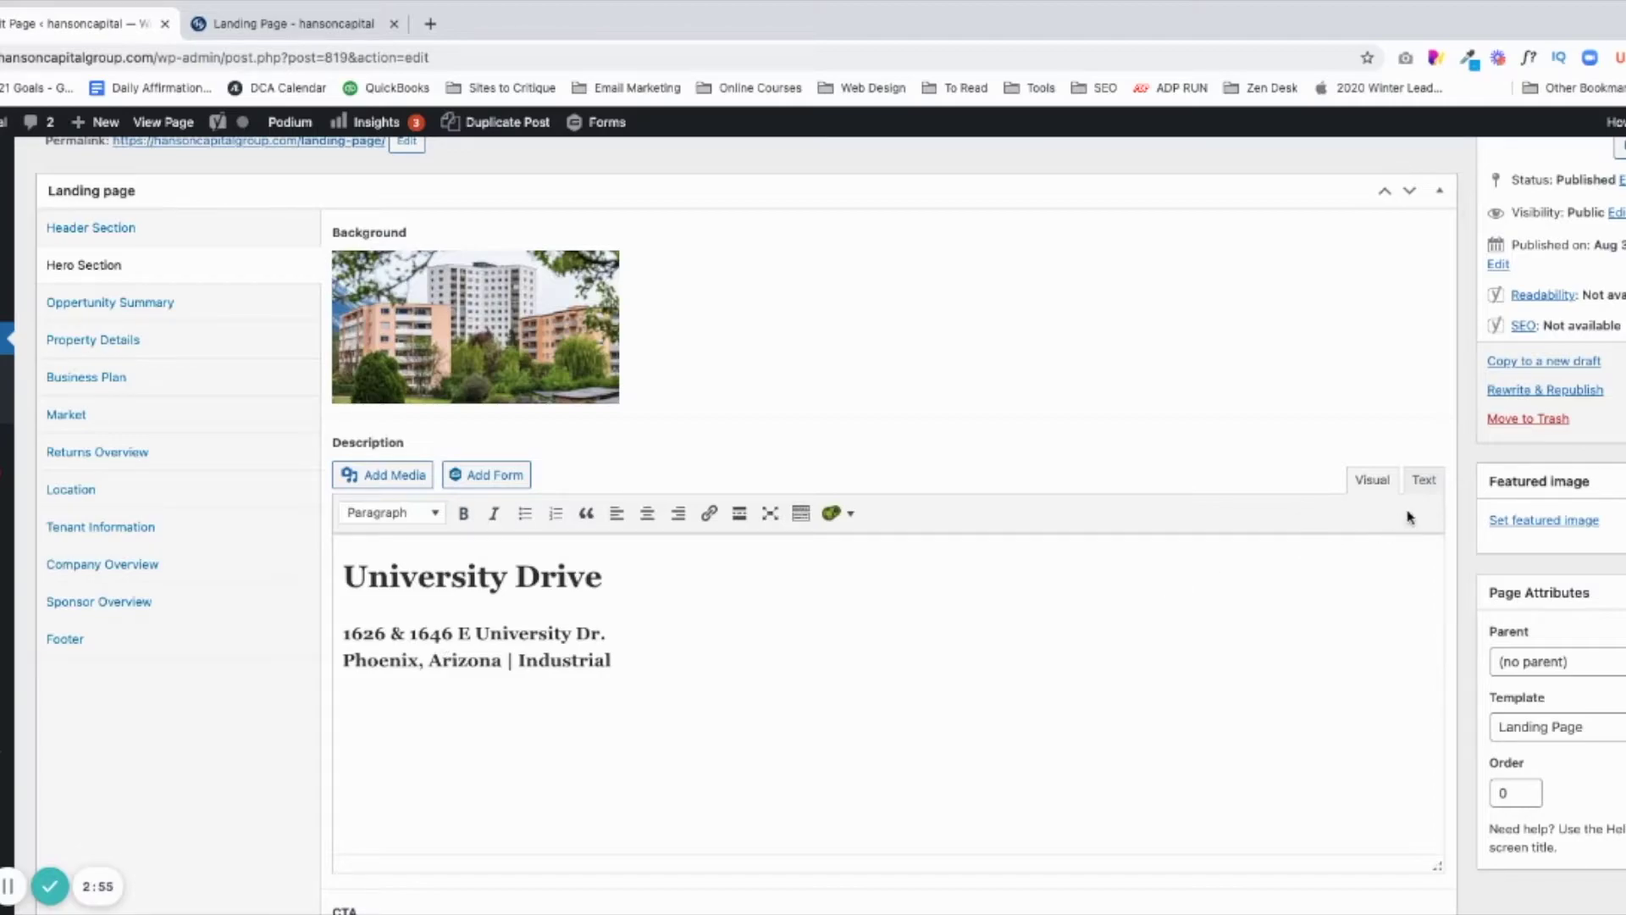
- Select the hero description's HTML, then check the live page's Learn more button
{"action": "left_click", "coordinate": [1424, 481]}
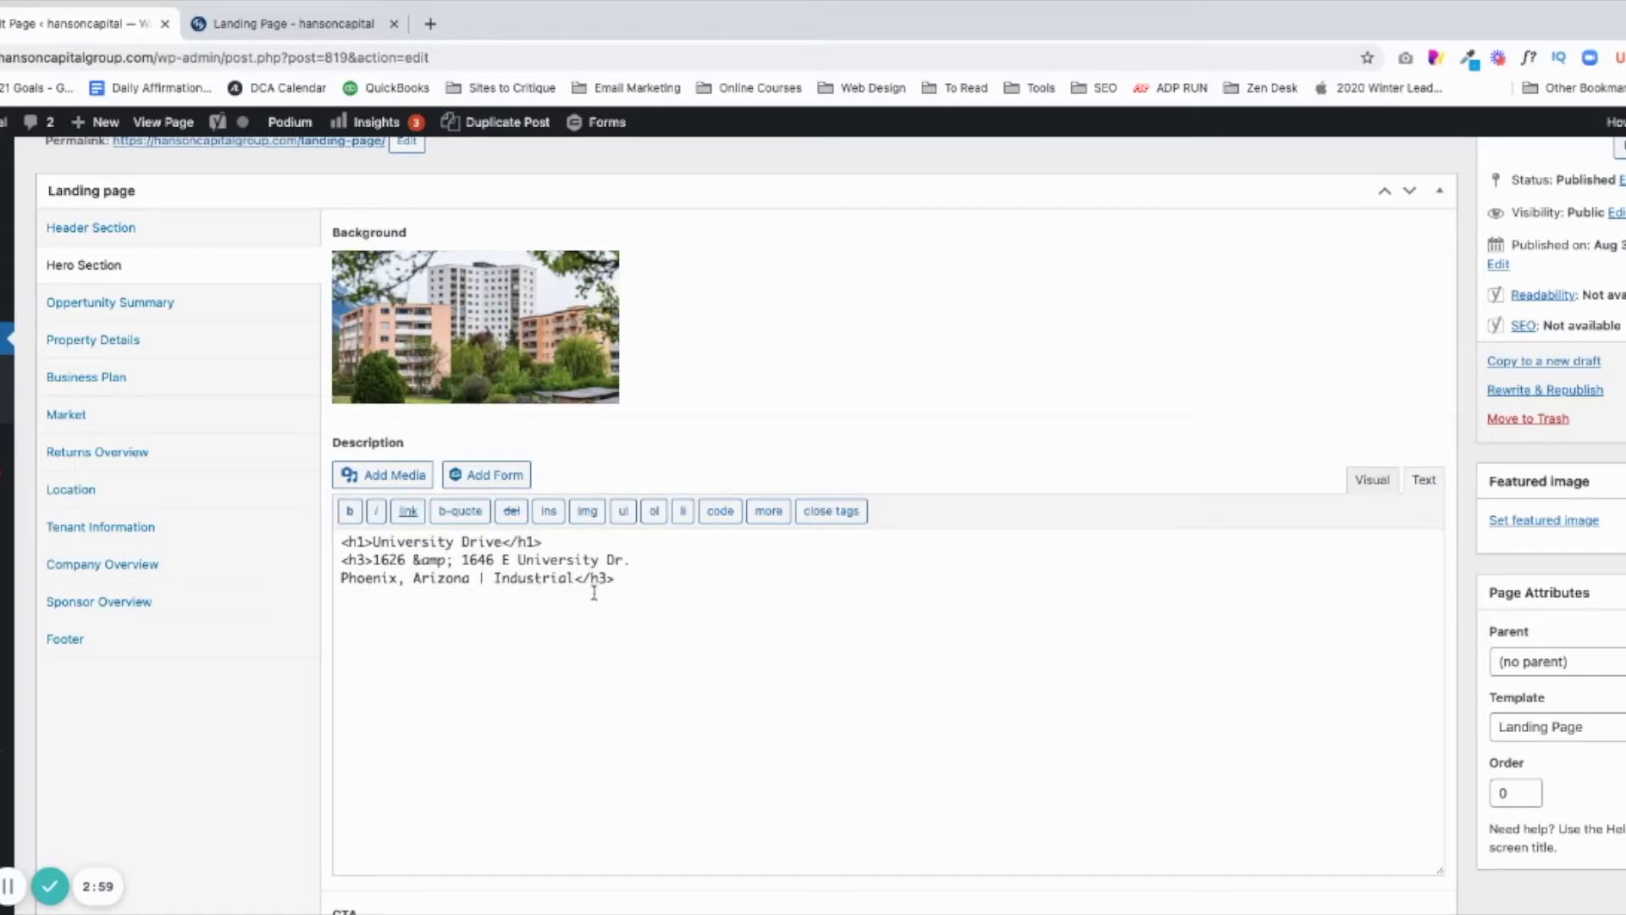
{"action": "left_click_drag", "start_coordinate": [339, 541], "coordinate": [619, 576]}
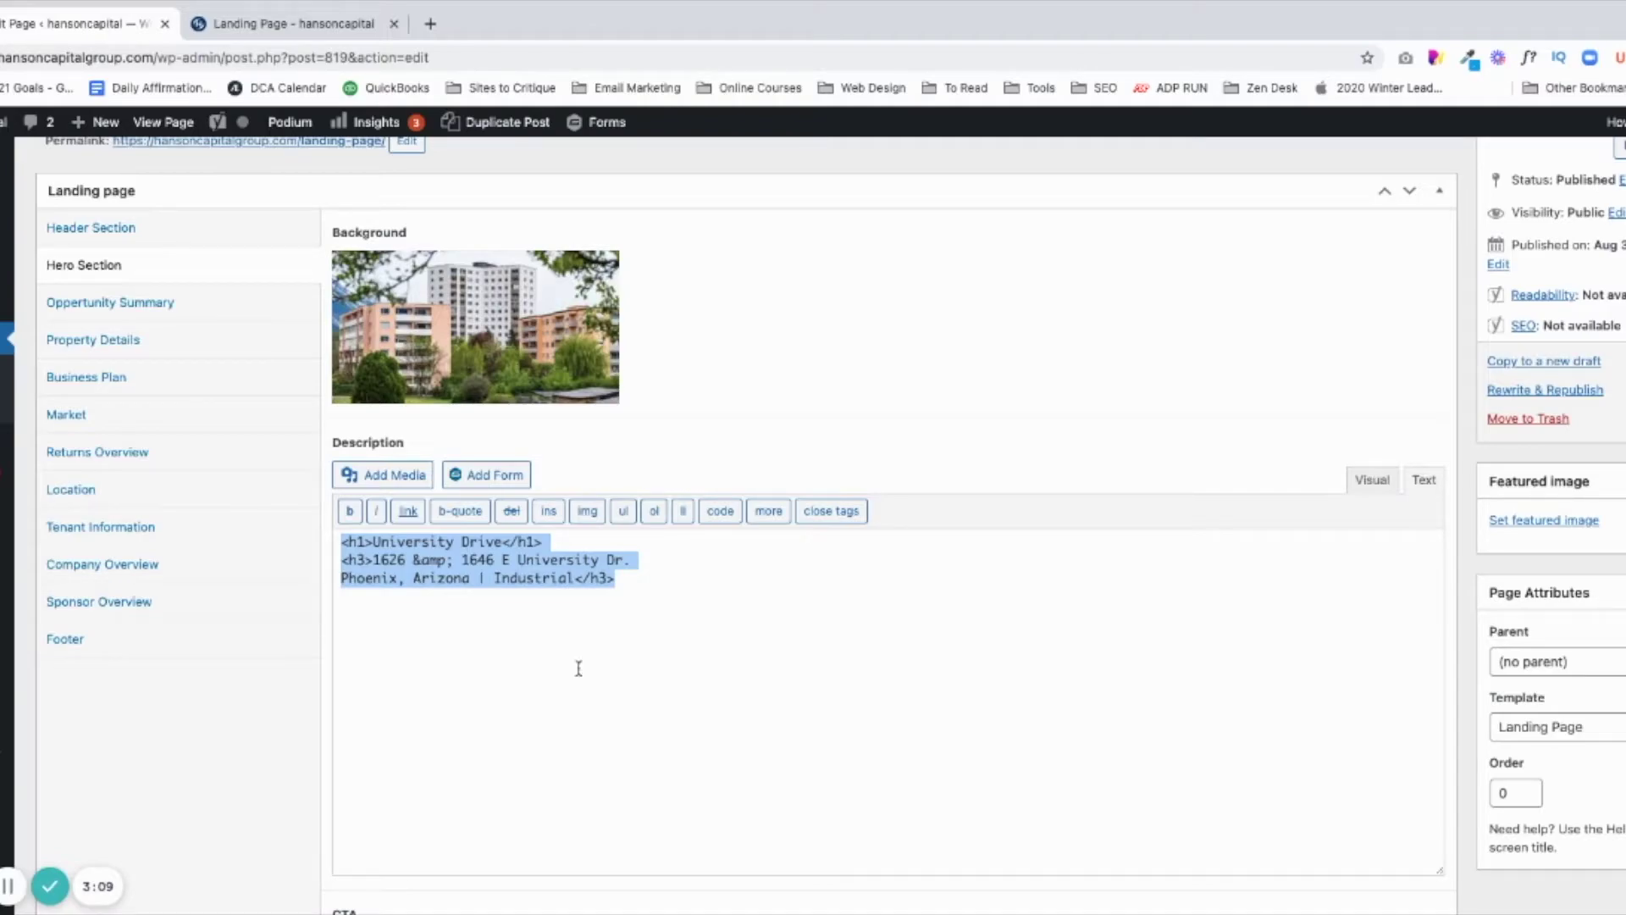
{"action": "scroll", "coordinate": [578, 669], "scroll_direction": "down", "scroll_amount": 4}
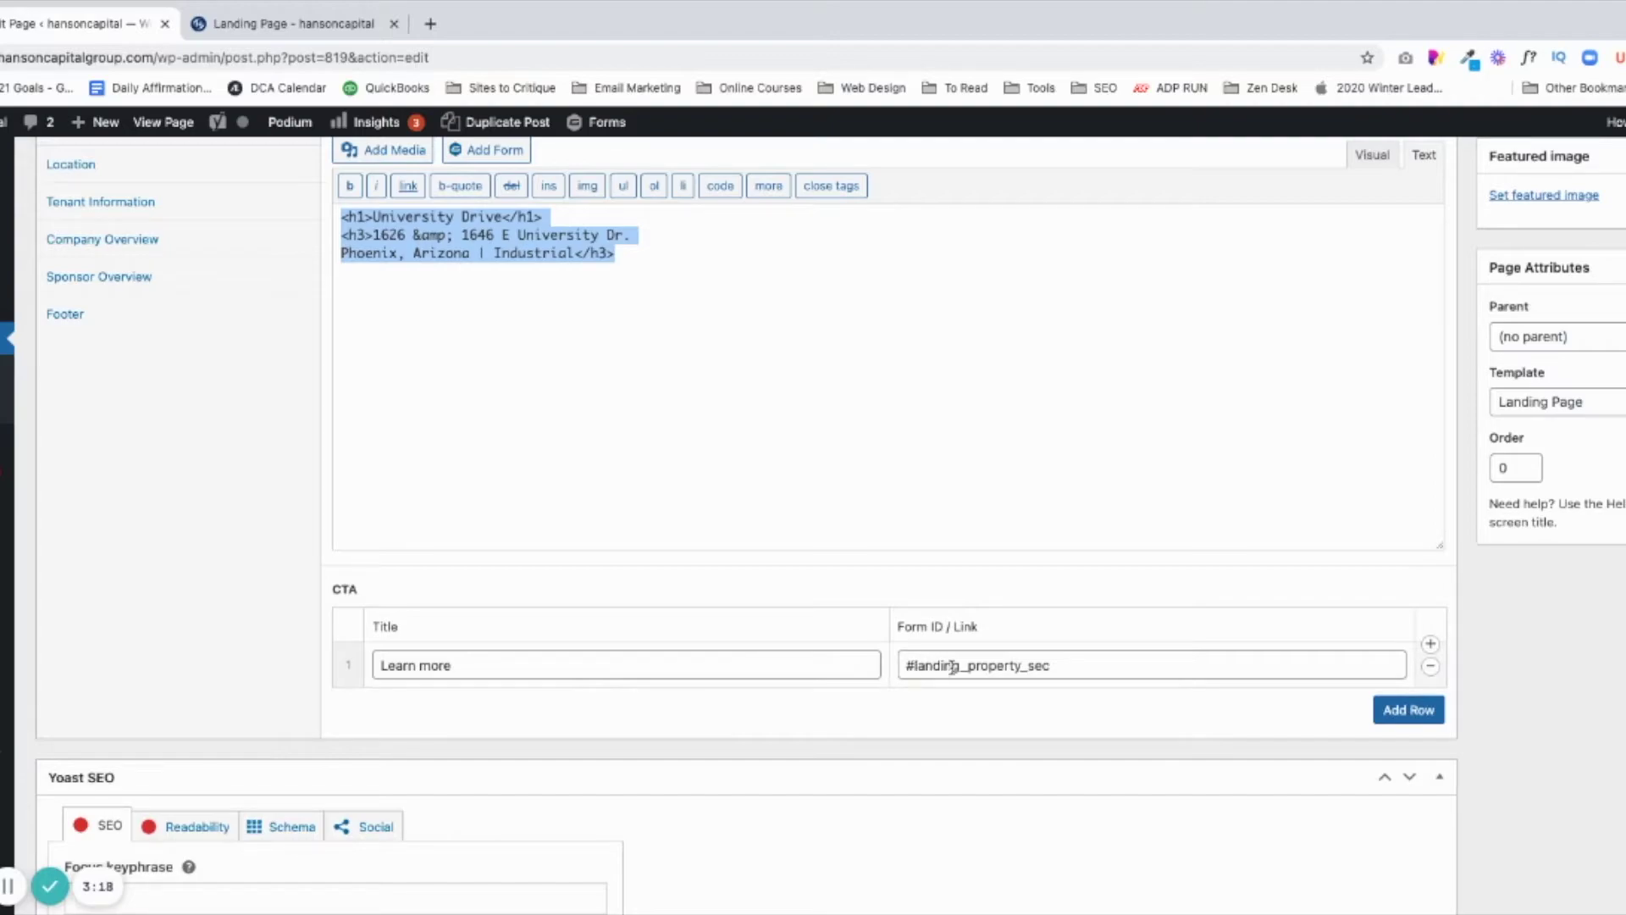
{"action": "left_click", "coordinate": [292, 23]}
{"action": "scroll", "coordinate": [806, 493], "scroll_direction": "down", "scroll_amount": 5}
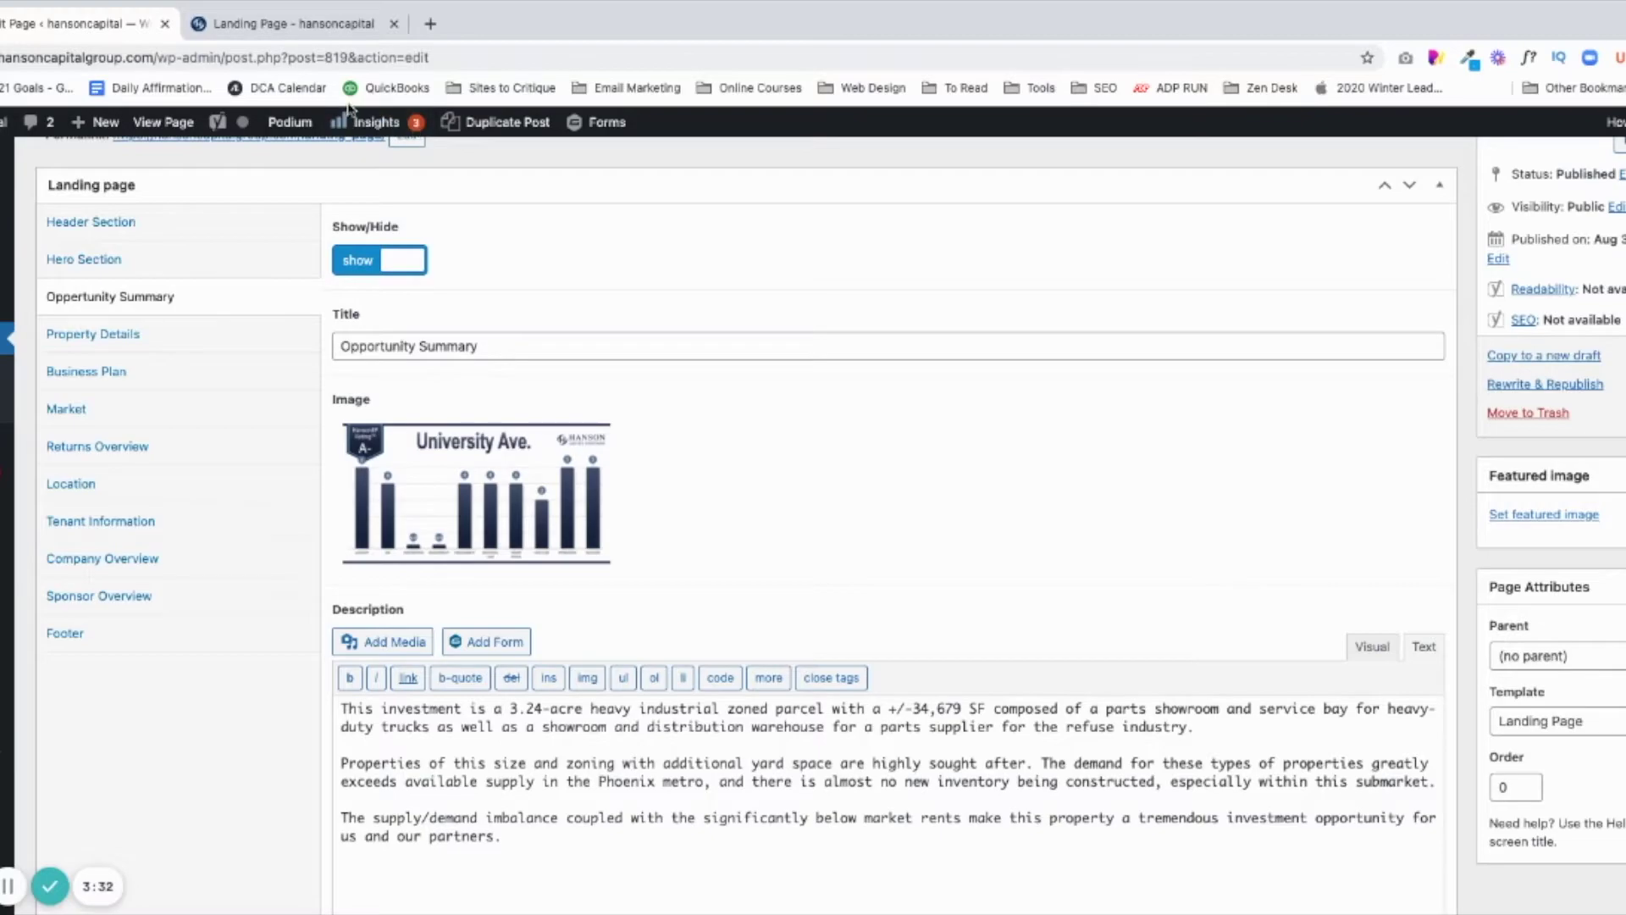
{"action": "left_click", "coordinate": [306, 34]}
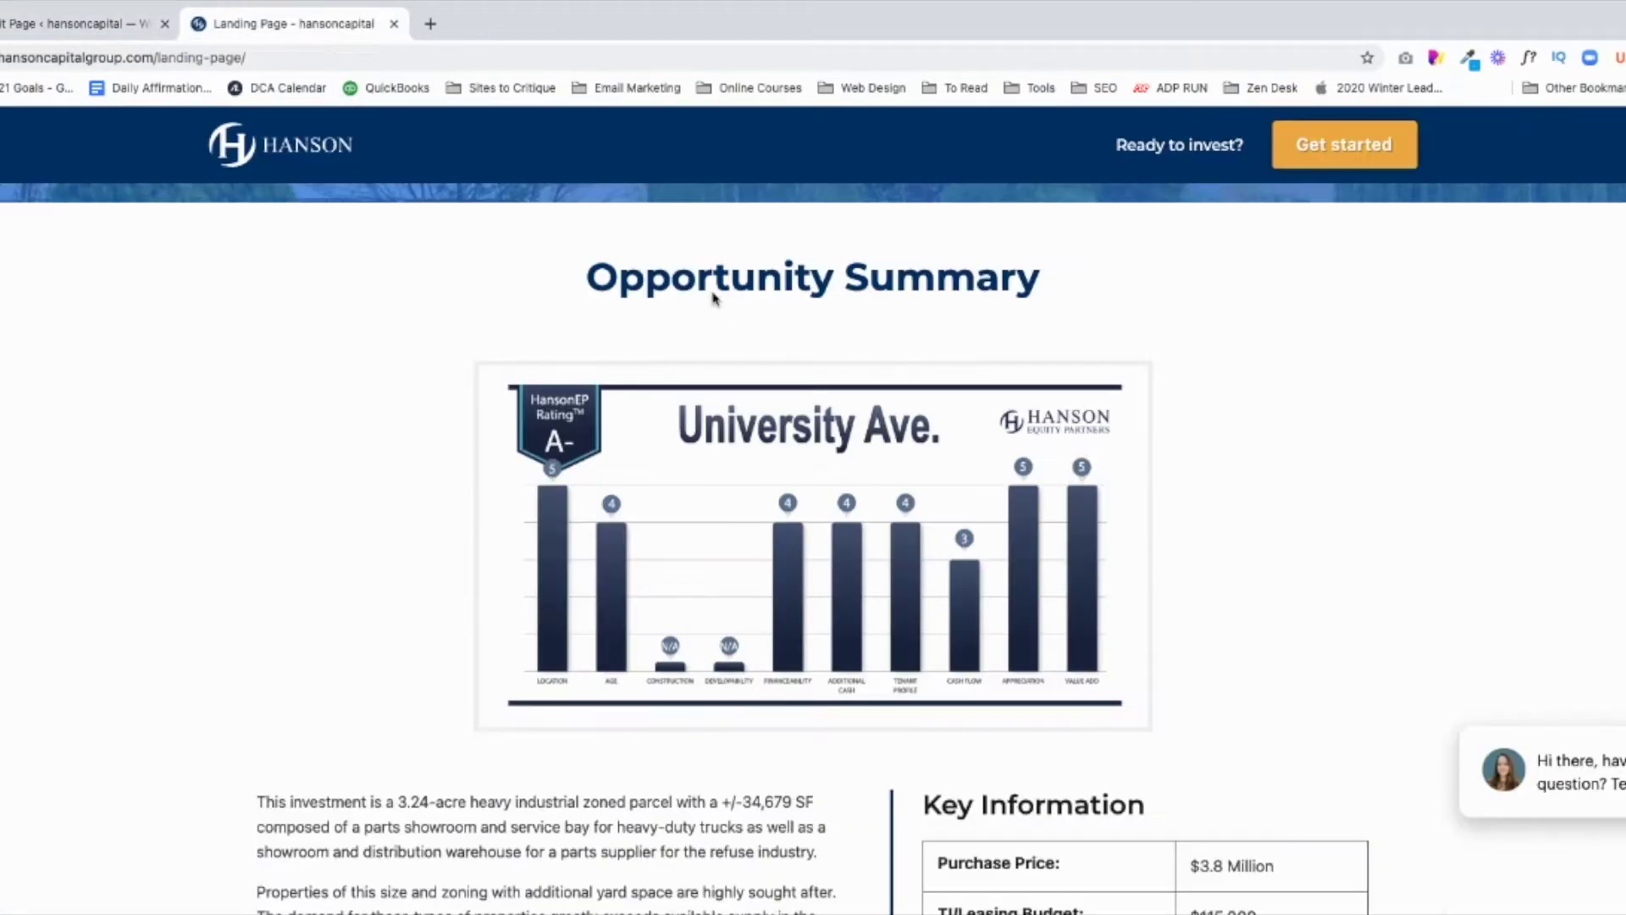
{"action": "left_click", "coordinate": [127, 25]}
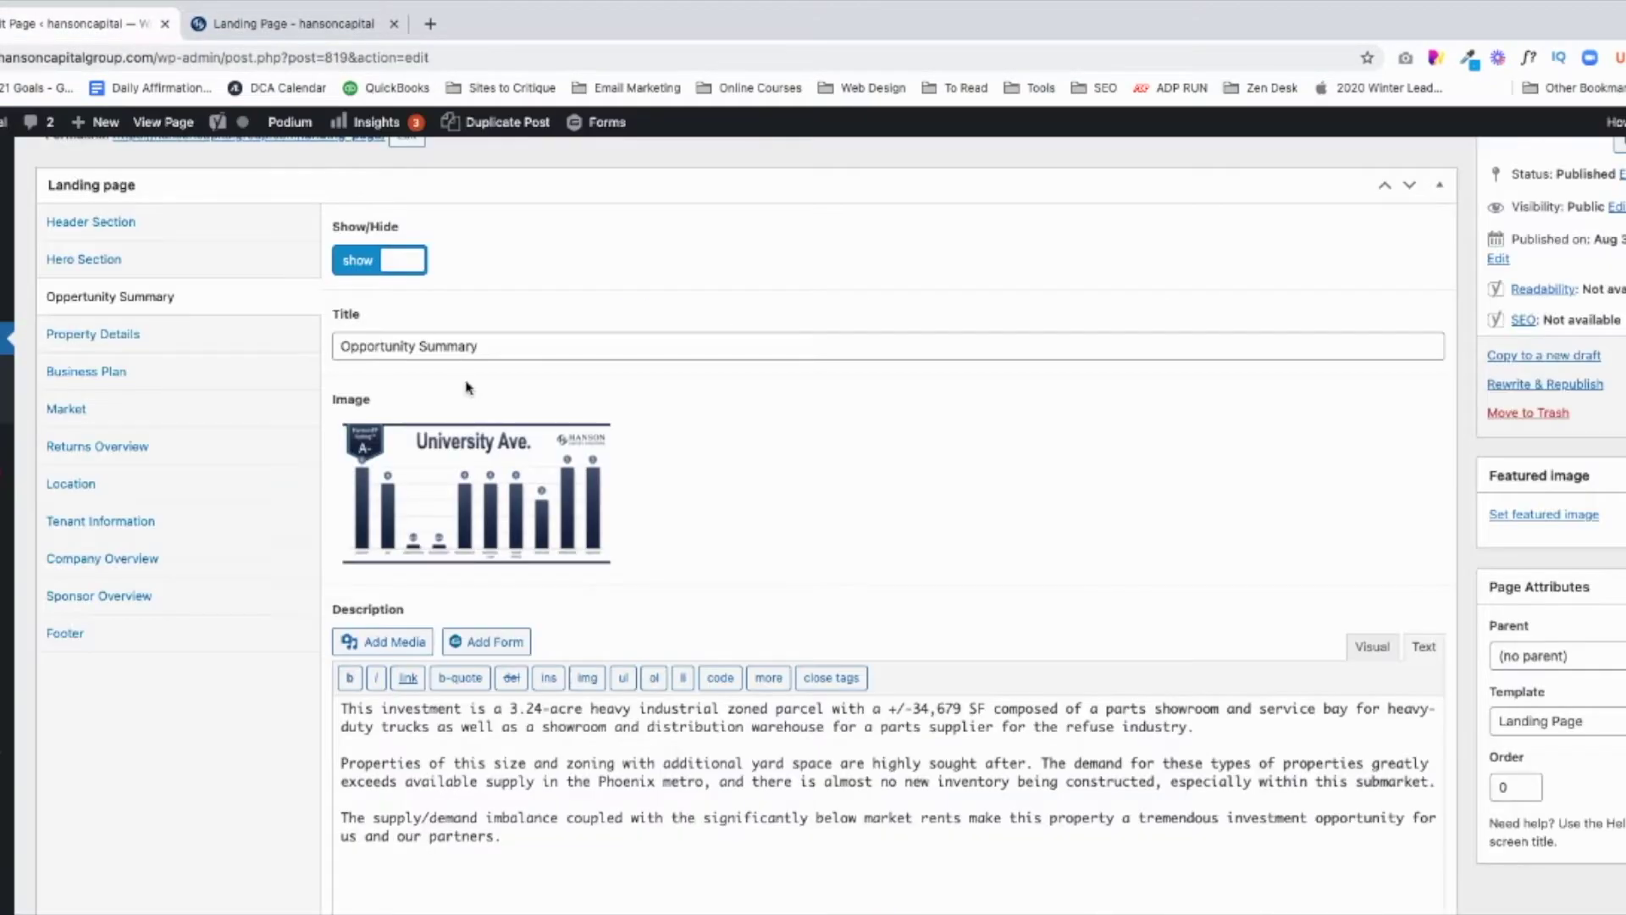
{"action": "scroll", "coordinate": [466, 386], "scroll_direction": "down", "scroll_amount": 1}
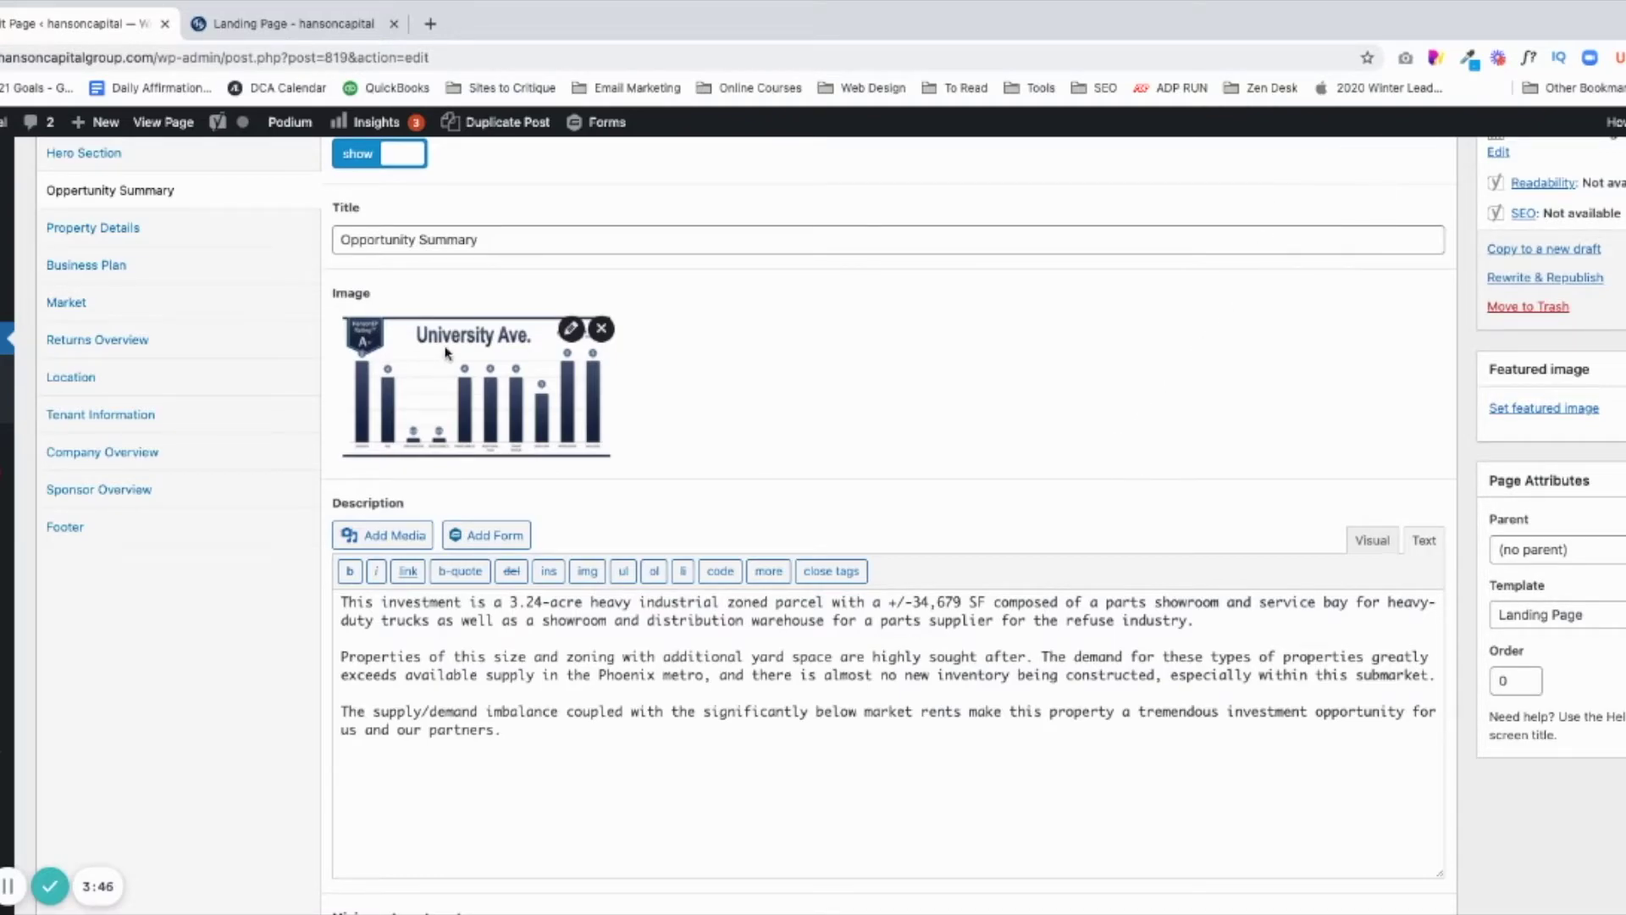
{"action": "left_click", "coordinate": [572, 329]}
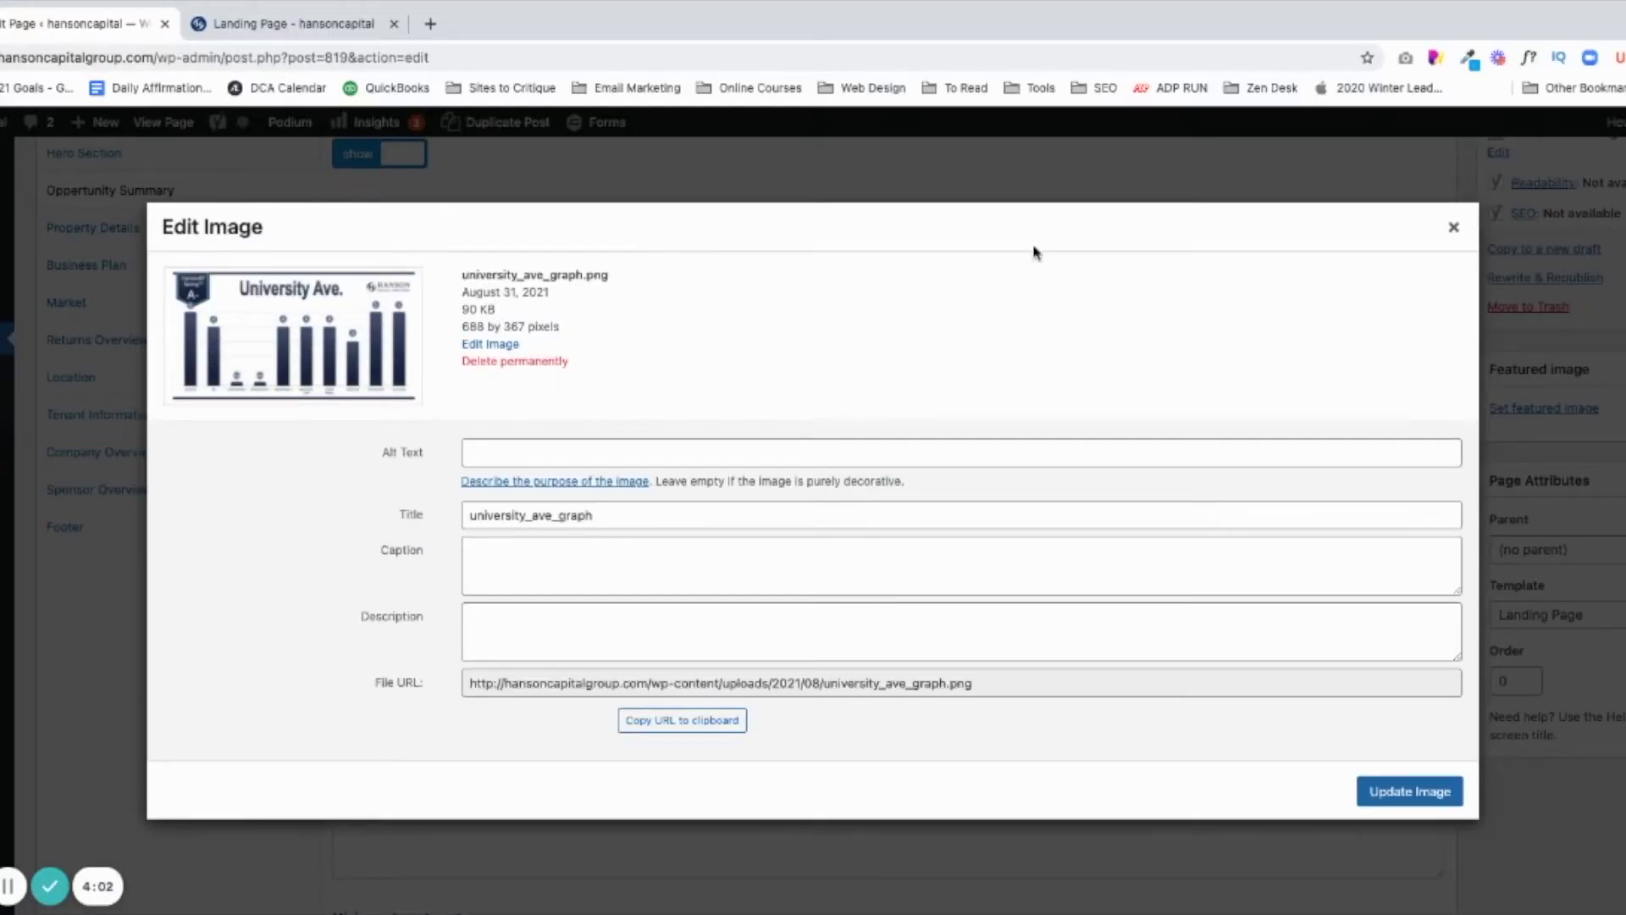
- Close the chart's image details and compare the live Opportunity Summary and Key Information table
{"action": "left_click", "coordinate": [1454, 227]}
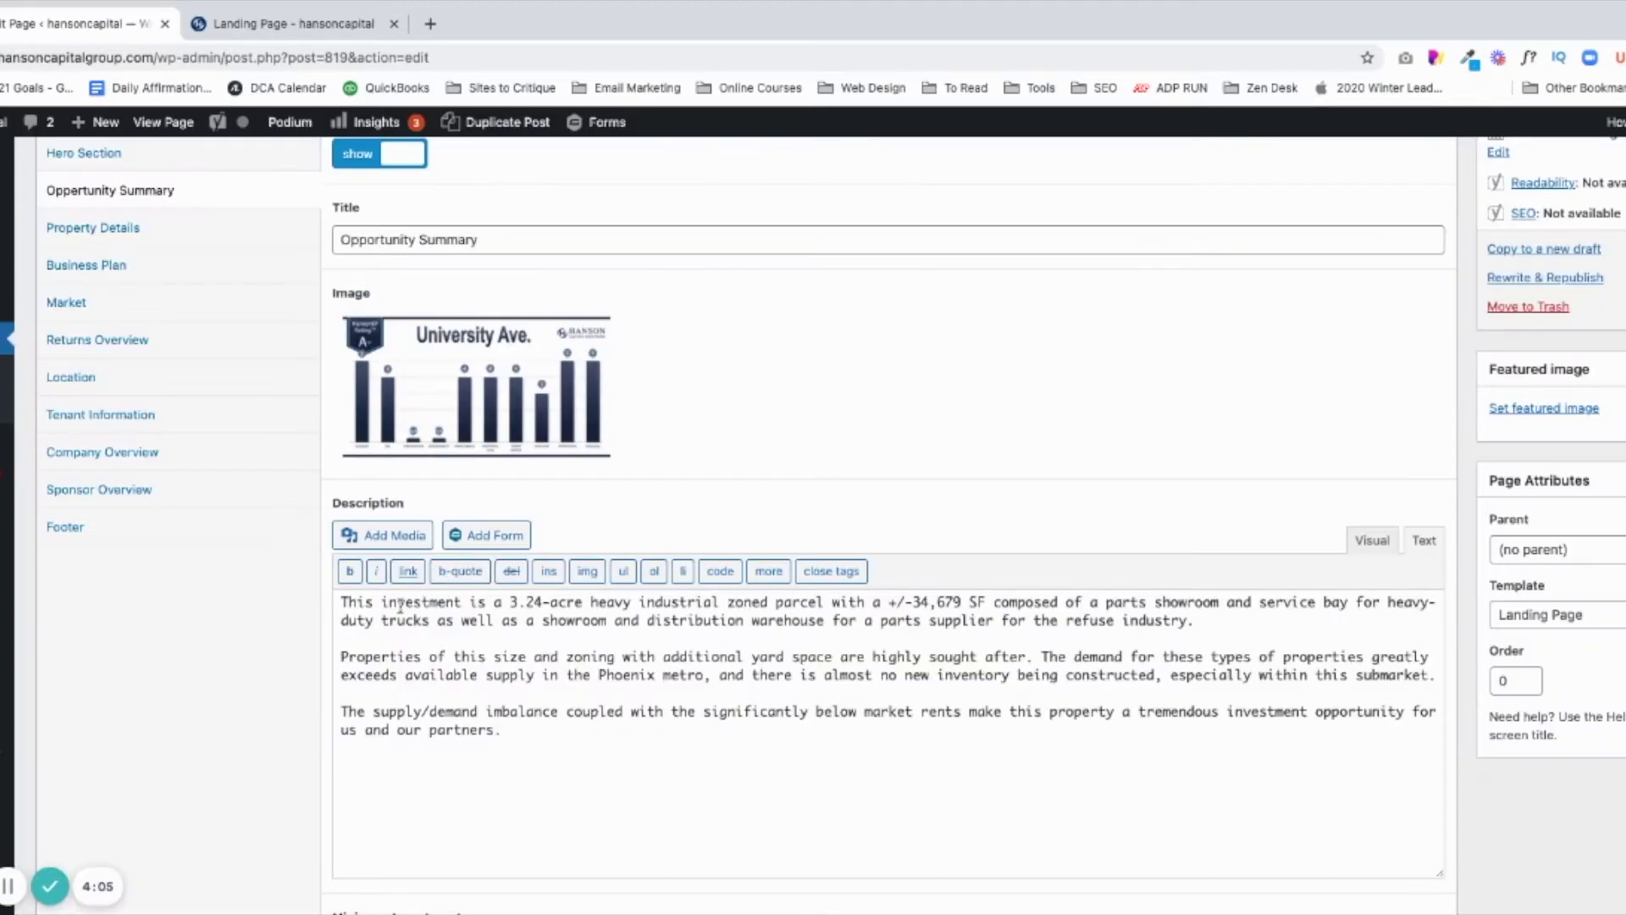
{"action": "left_click", "coordinate": [309, 23]}
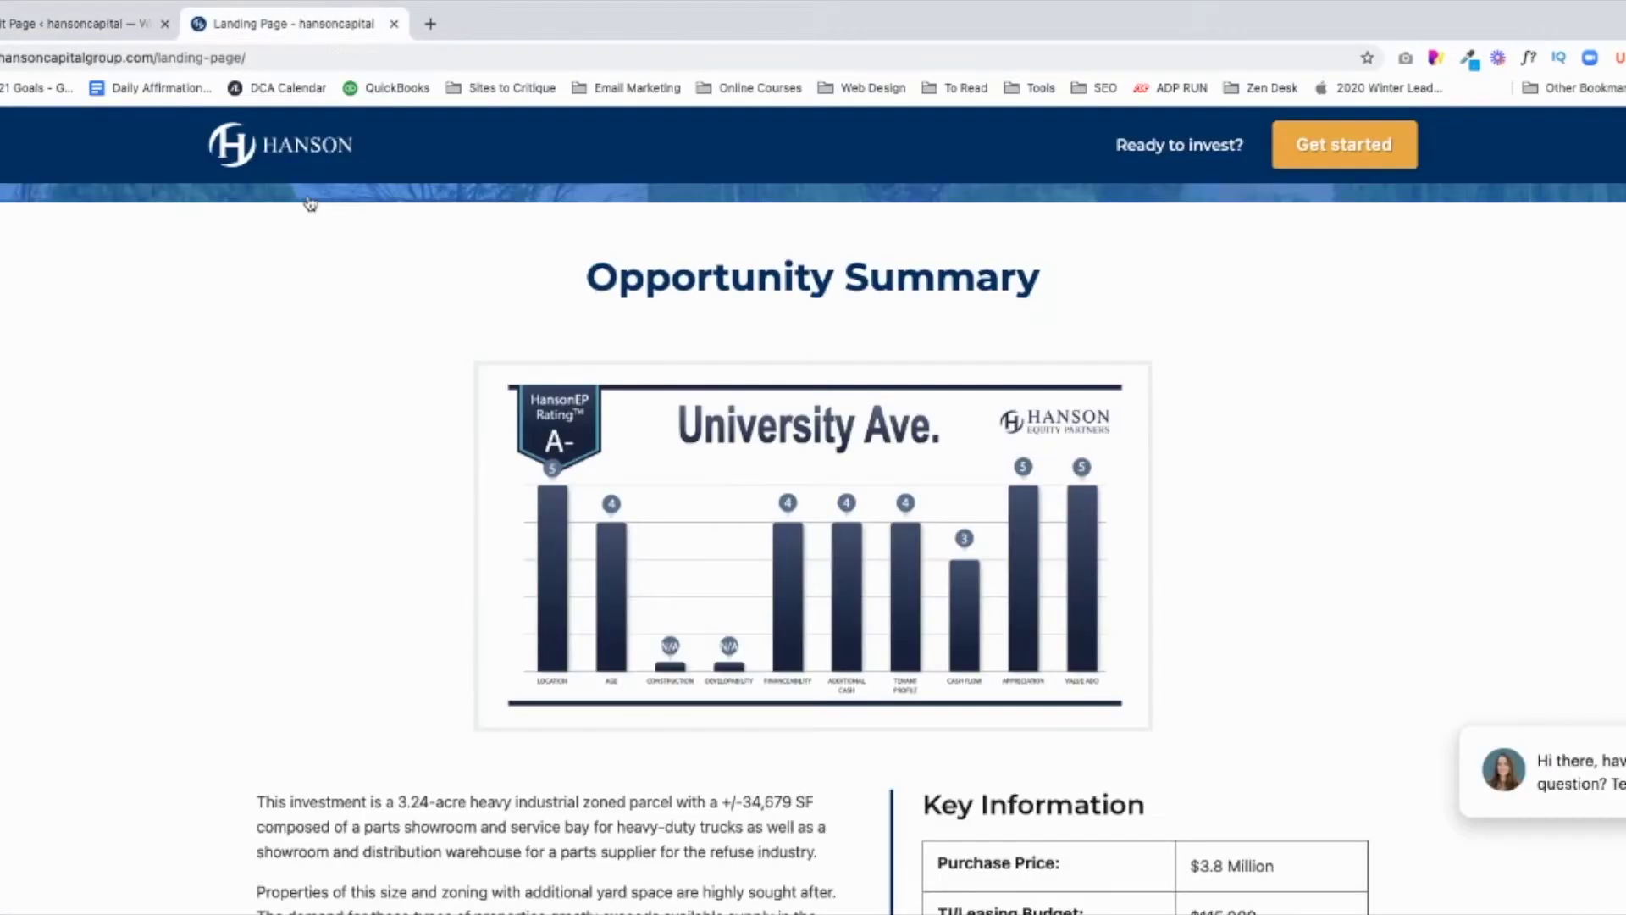
{"action": "scroll", "coordinate": [411, 583], "scroll_direction": "down", "scroll_amount": 1}
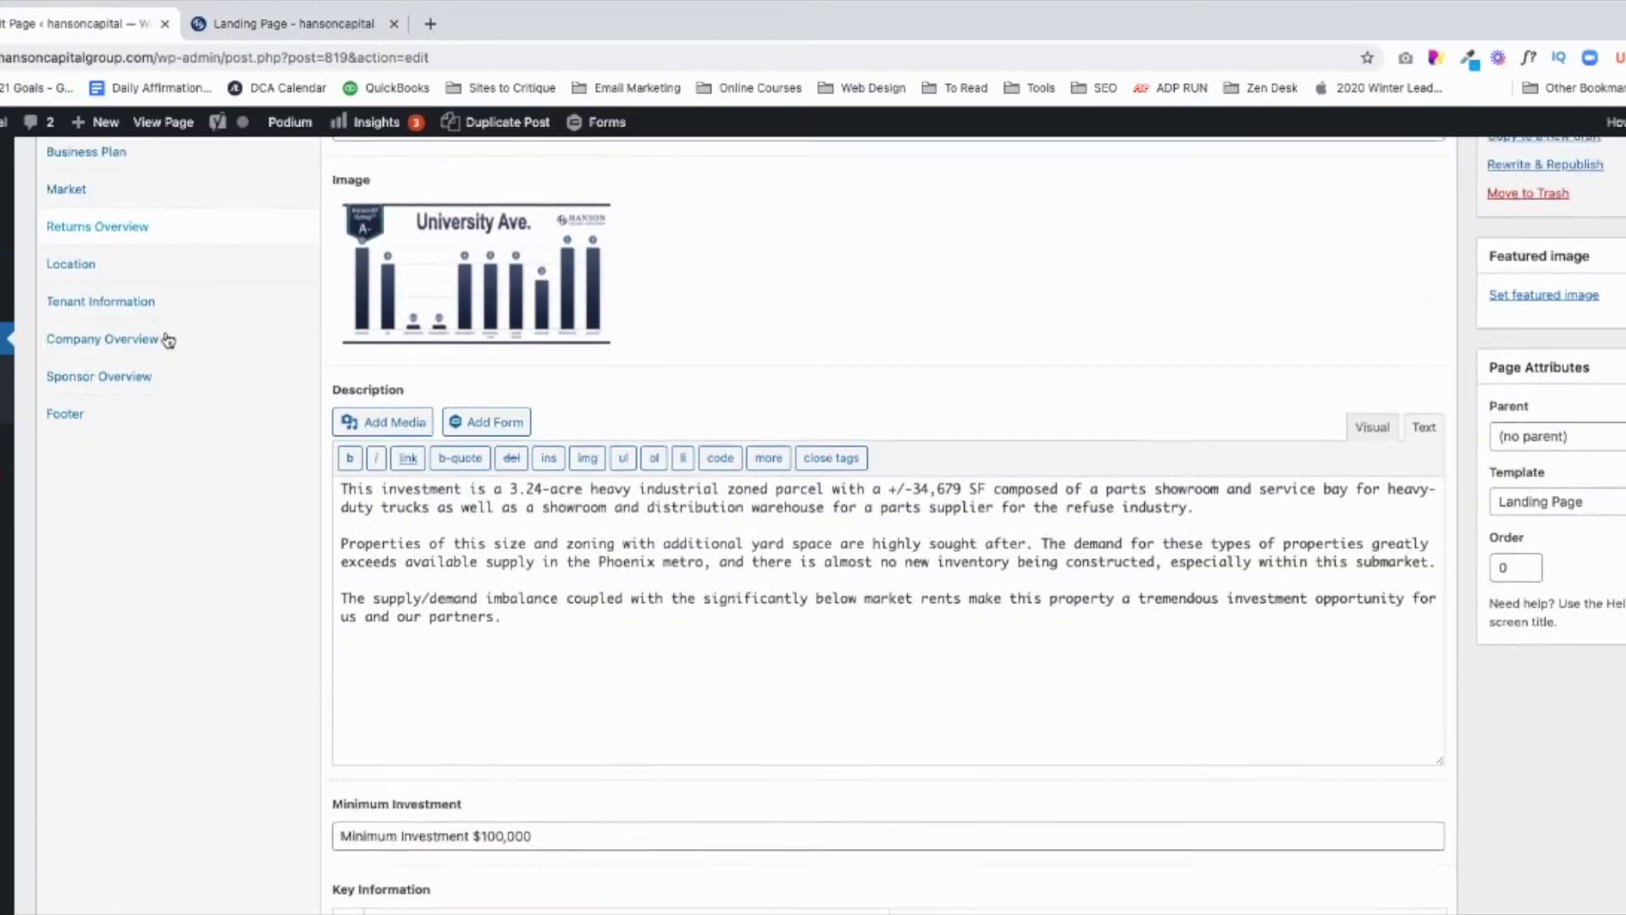
{"action": "scroll", "coordinate": [167, 339], "scroll_direction": "down", "scroll_amount": 4}
{"action": "scroll", "coordinate": [390, 492], "scroll_direction": "down", "scroll_amount": 5}
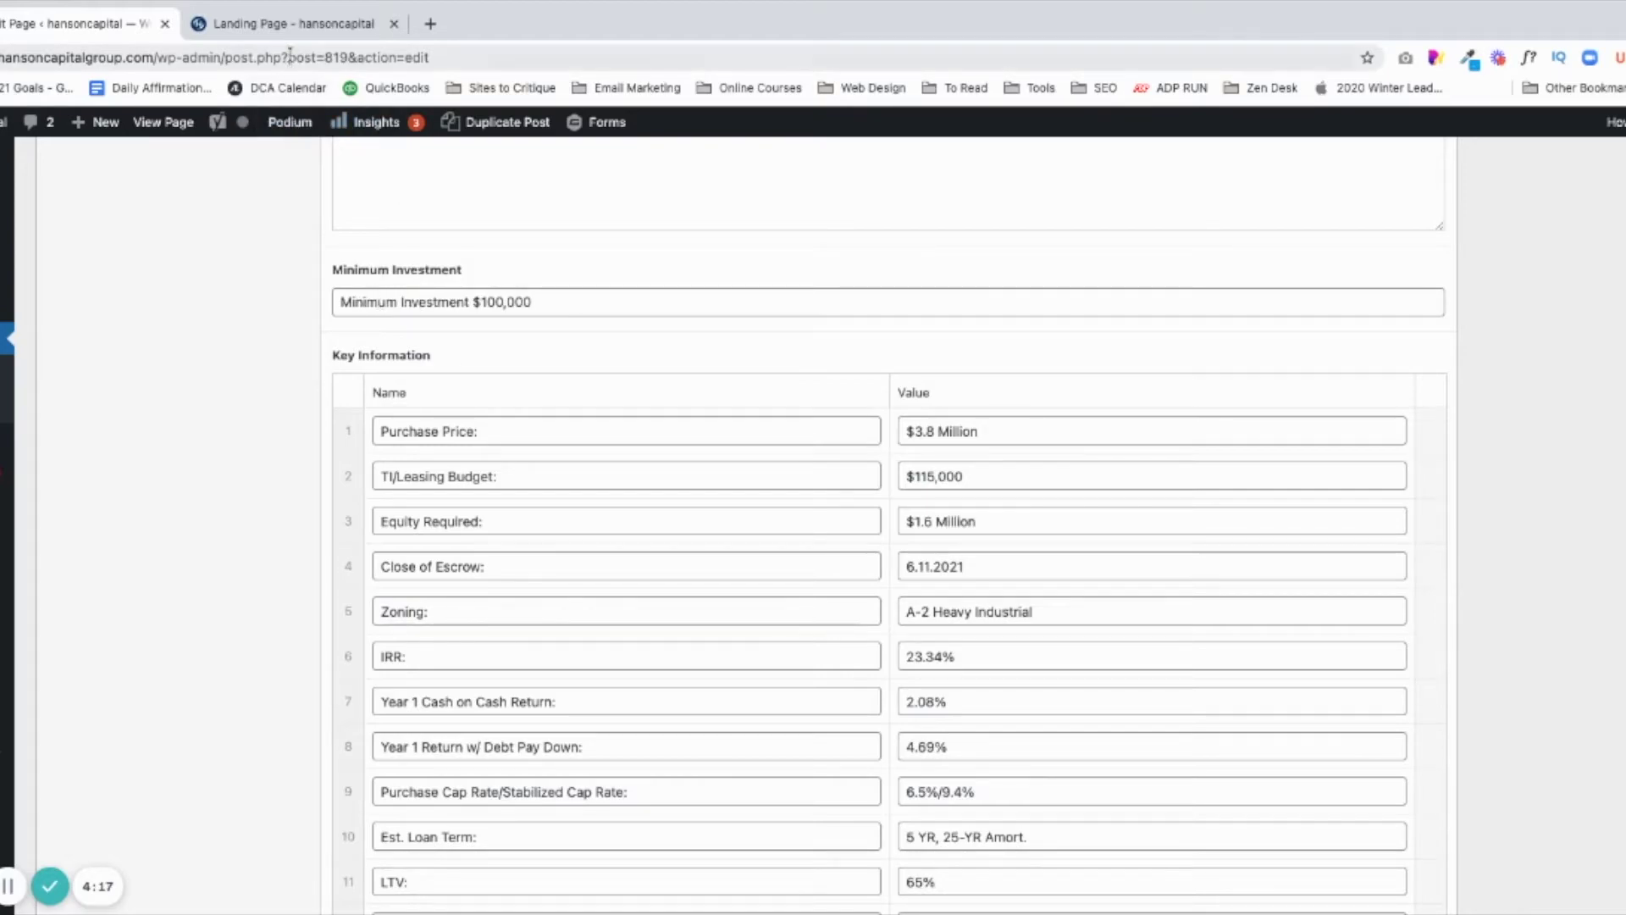
{"action": "left_click", "coordinate": [273, 25]}
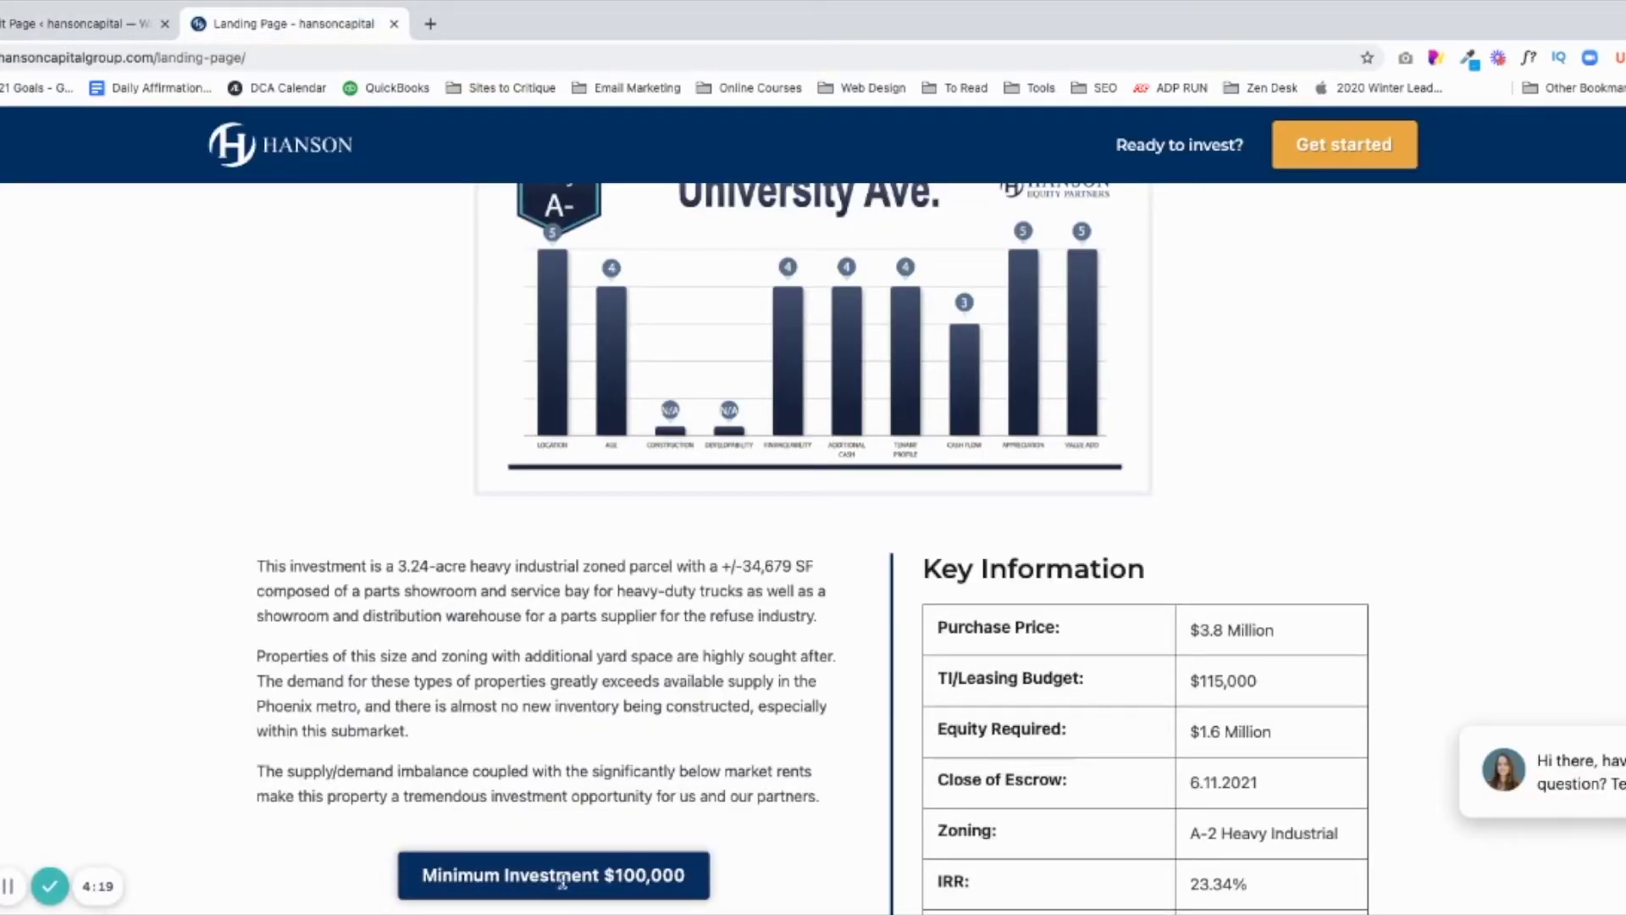
- In the editor, add a blank Key Information row and remove it, keeping 13 rows
{"action": "left_click", "coordinate": [76, 27]}
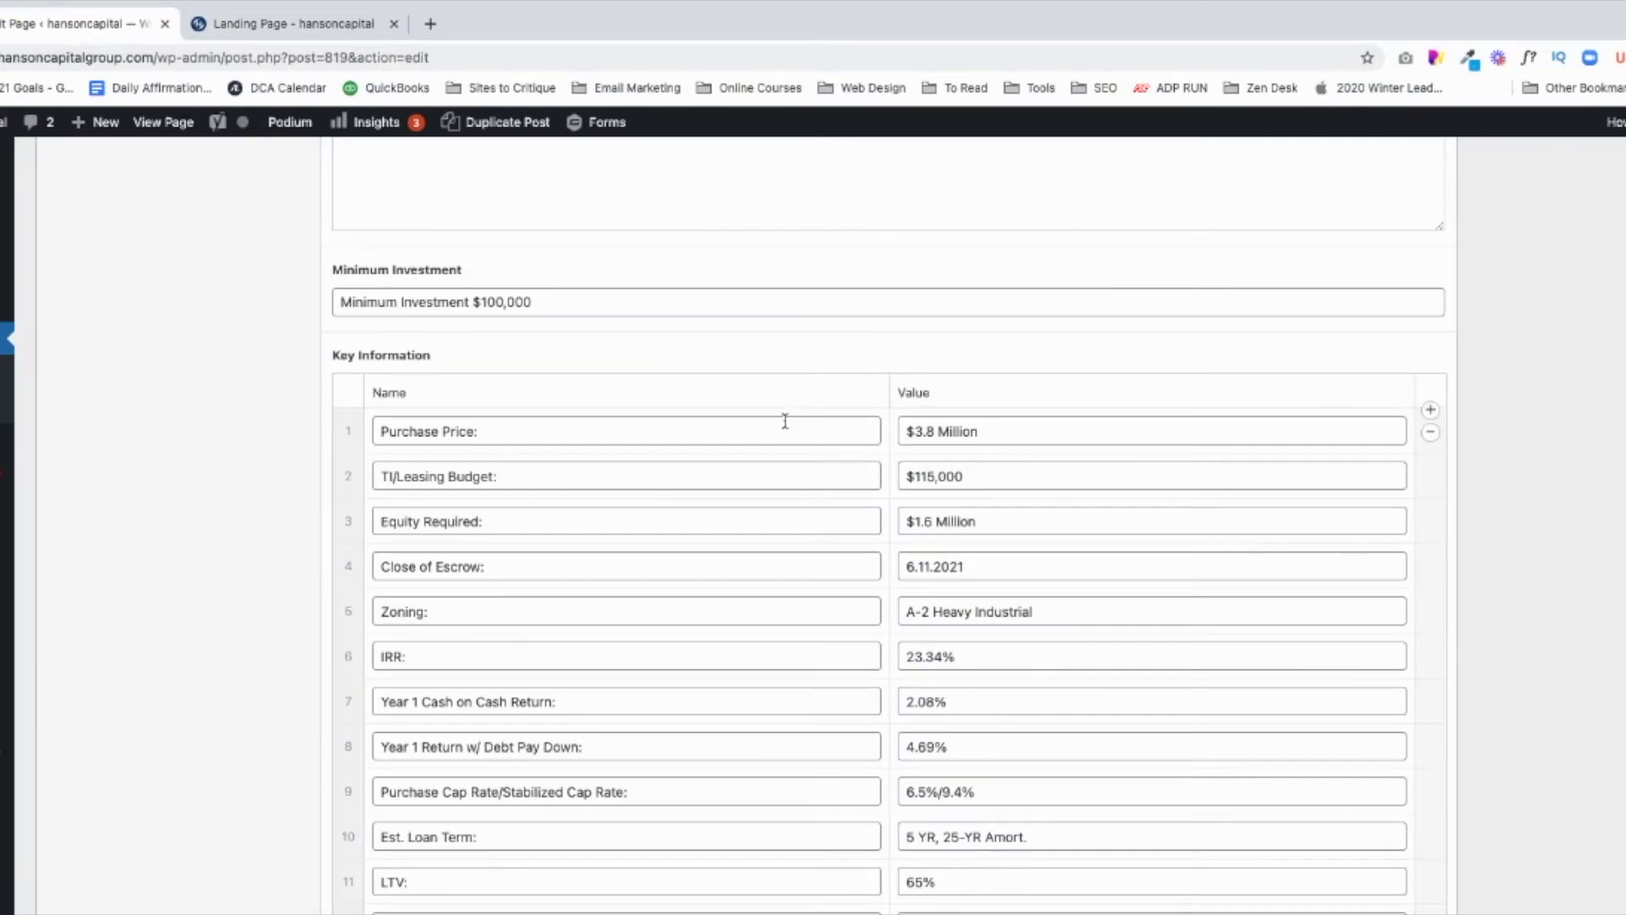
{"action": "scroll", "coordinate": [744, 428], "scroll_direction": "down", "scroll_amount": 2}
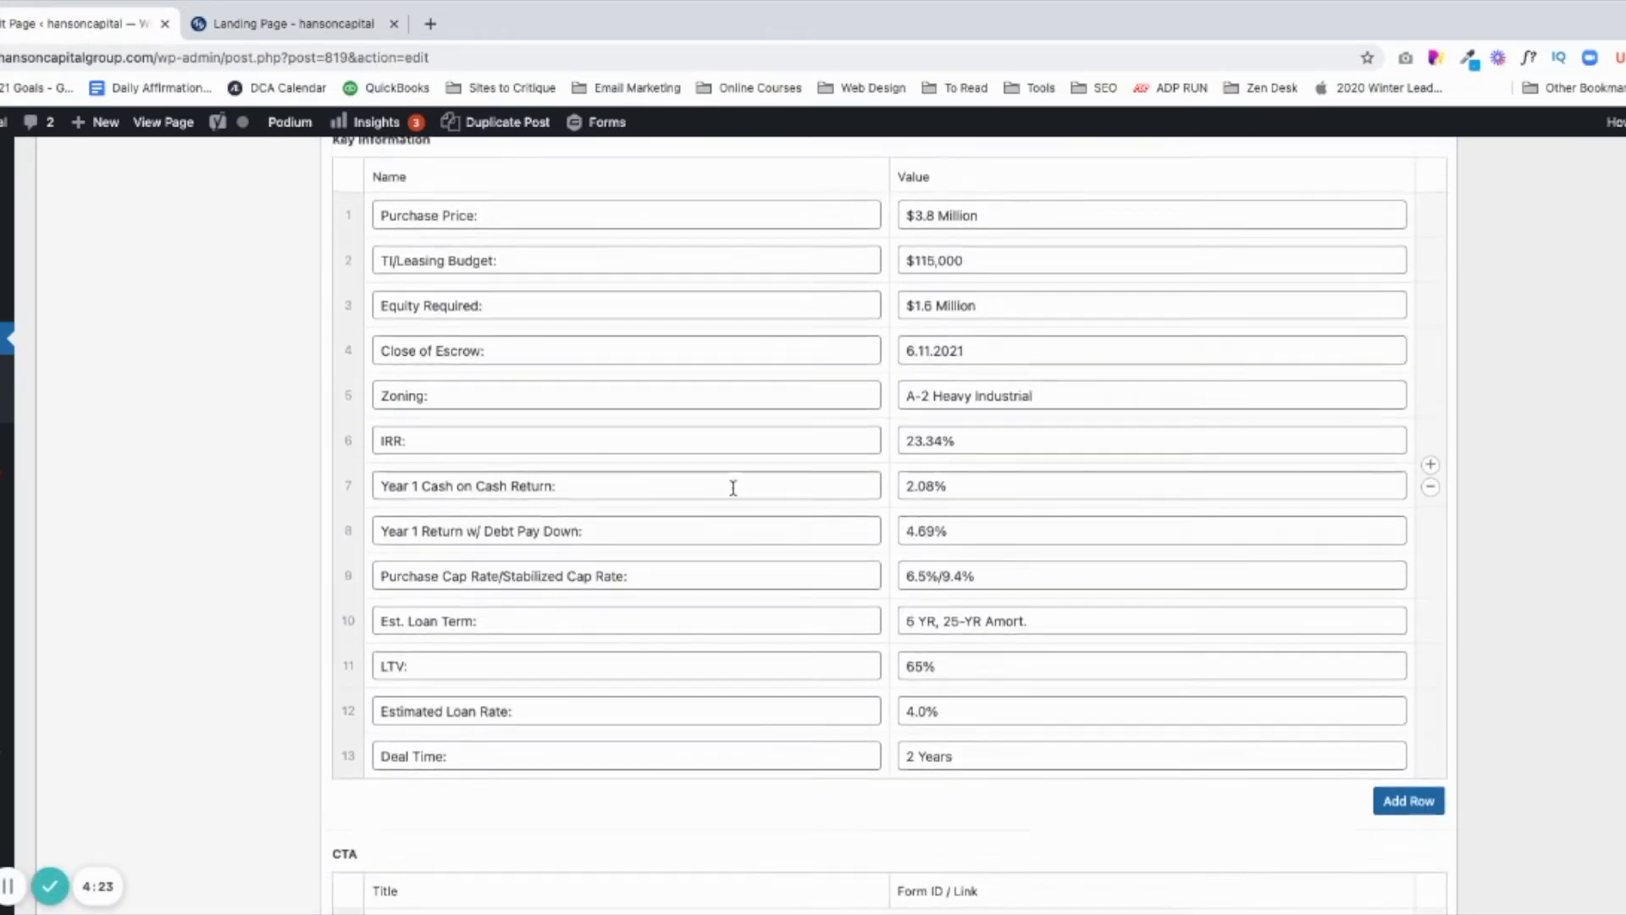
{"action": "scroll", "coordinate": [733, 487], "scroll_direction": "up", "scroll_amount": 2}
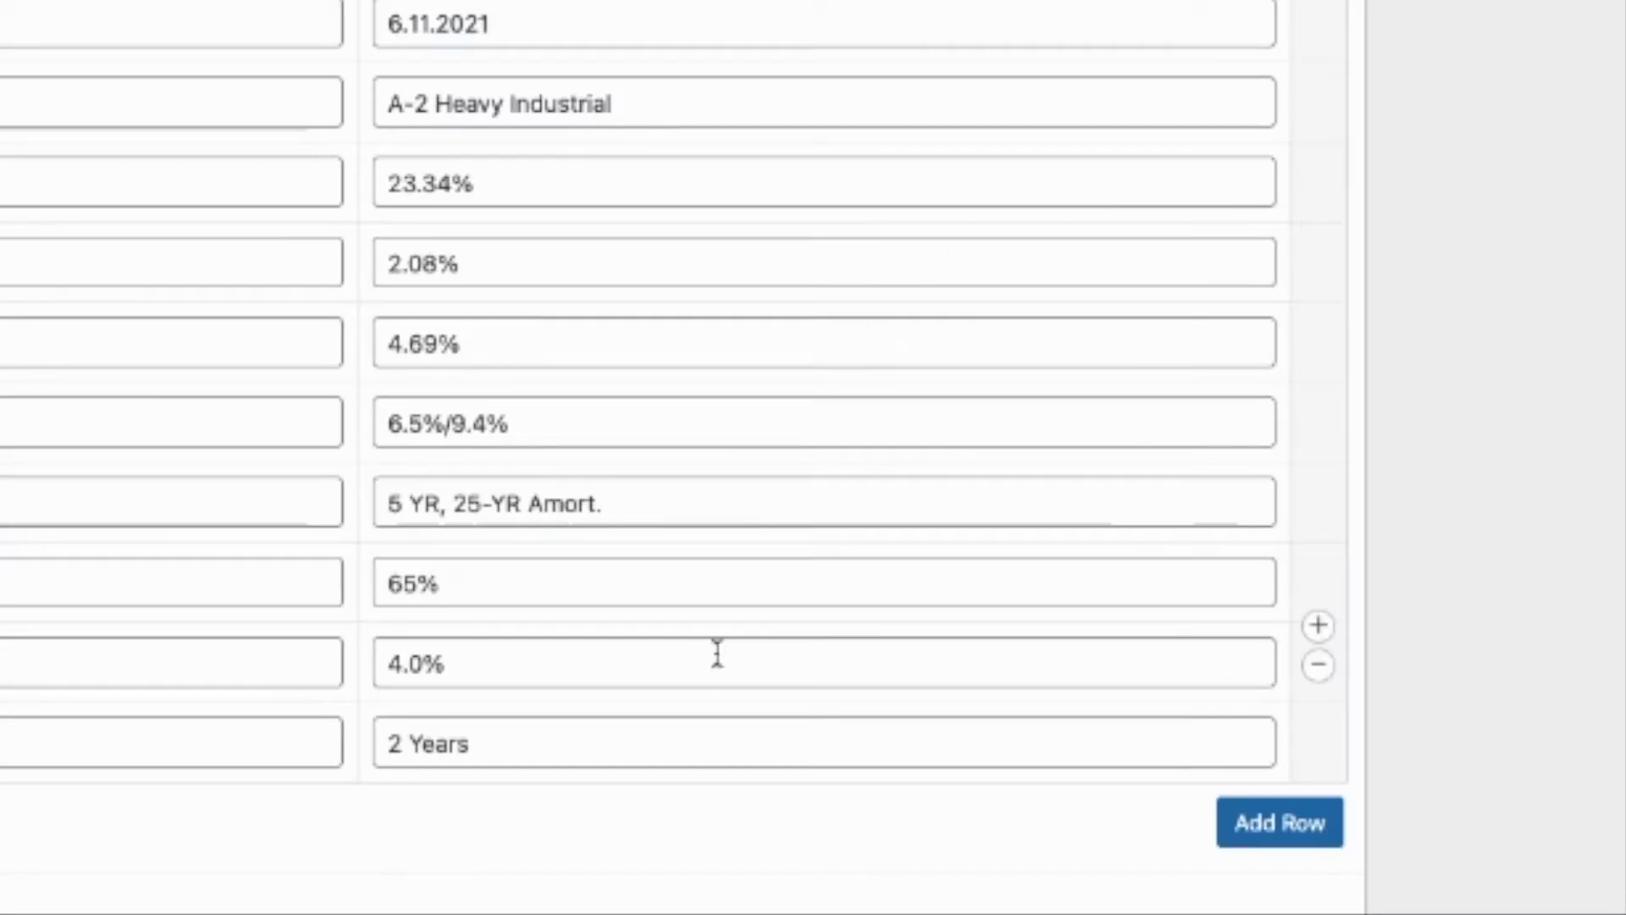
{"action": "scroll", "coordinate": [715, 653], "scroll_direction": "down", "scroll_amount": 2}
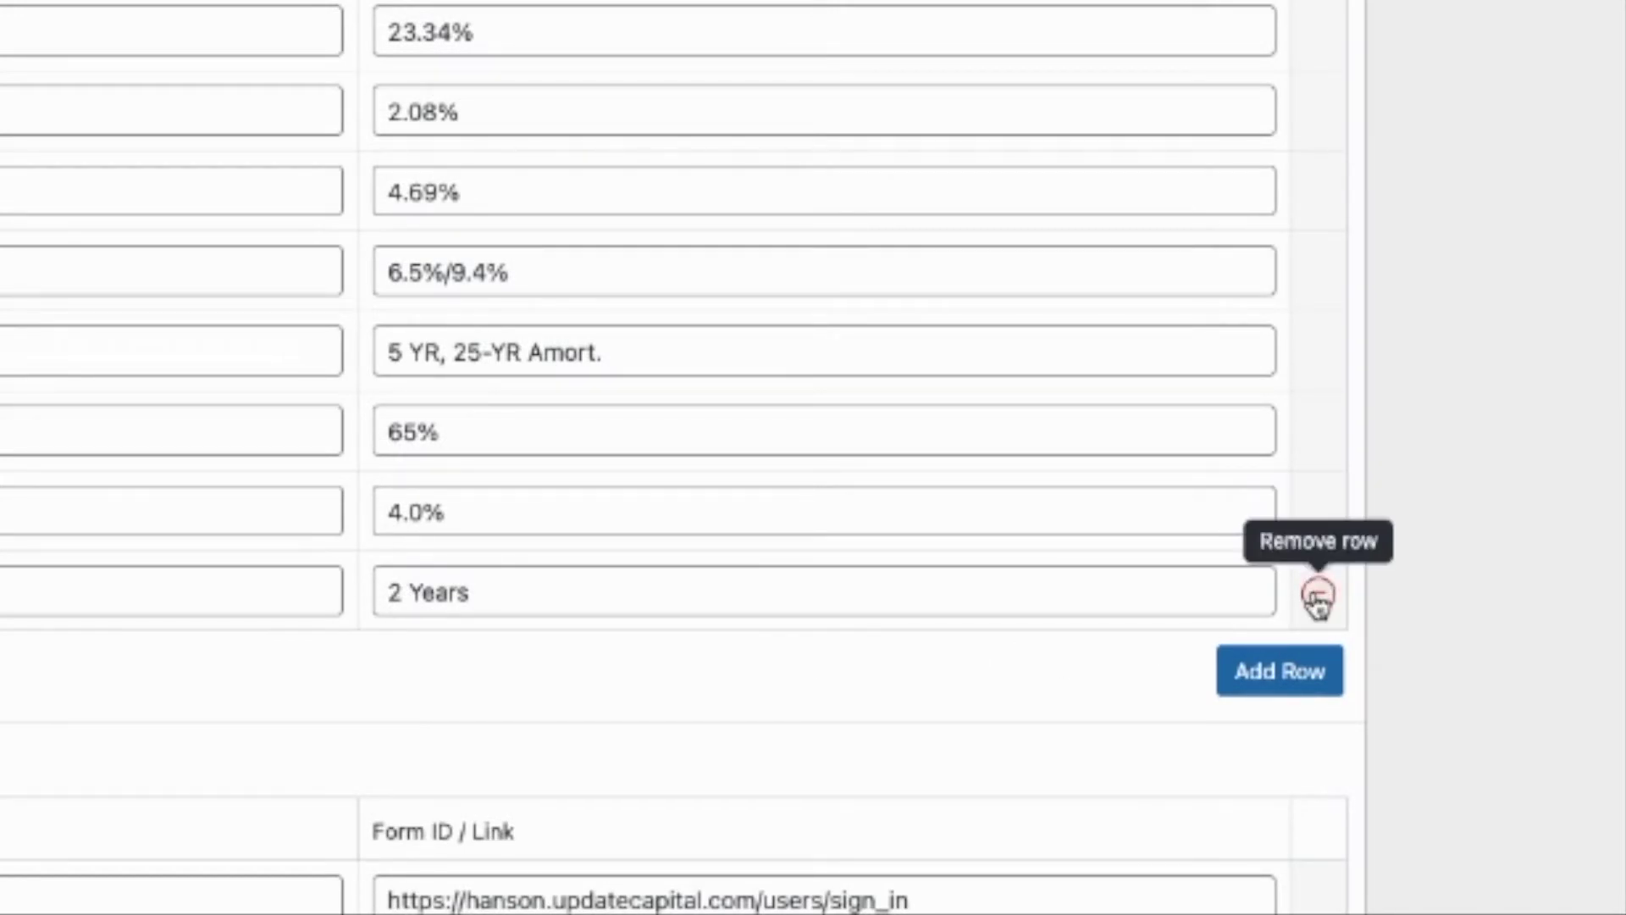
{"action": "left_click", "coordinate": [1318, 556]}
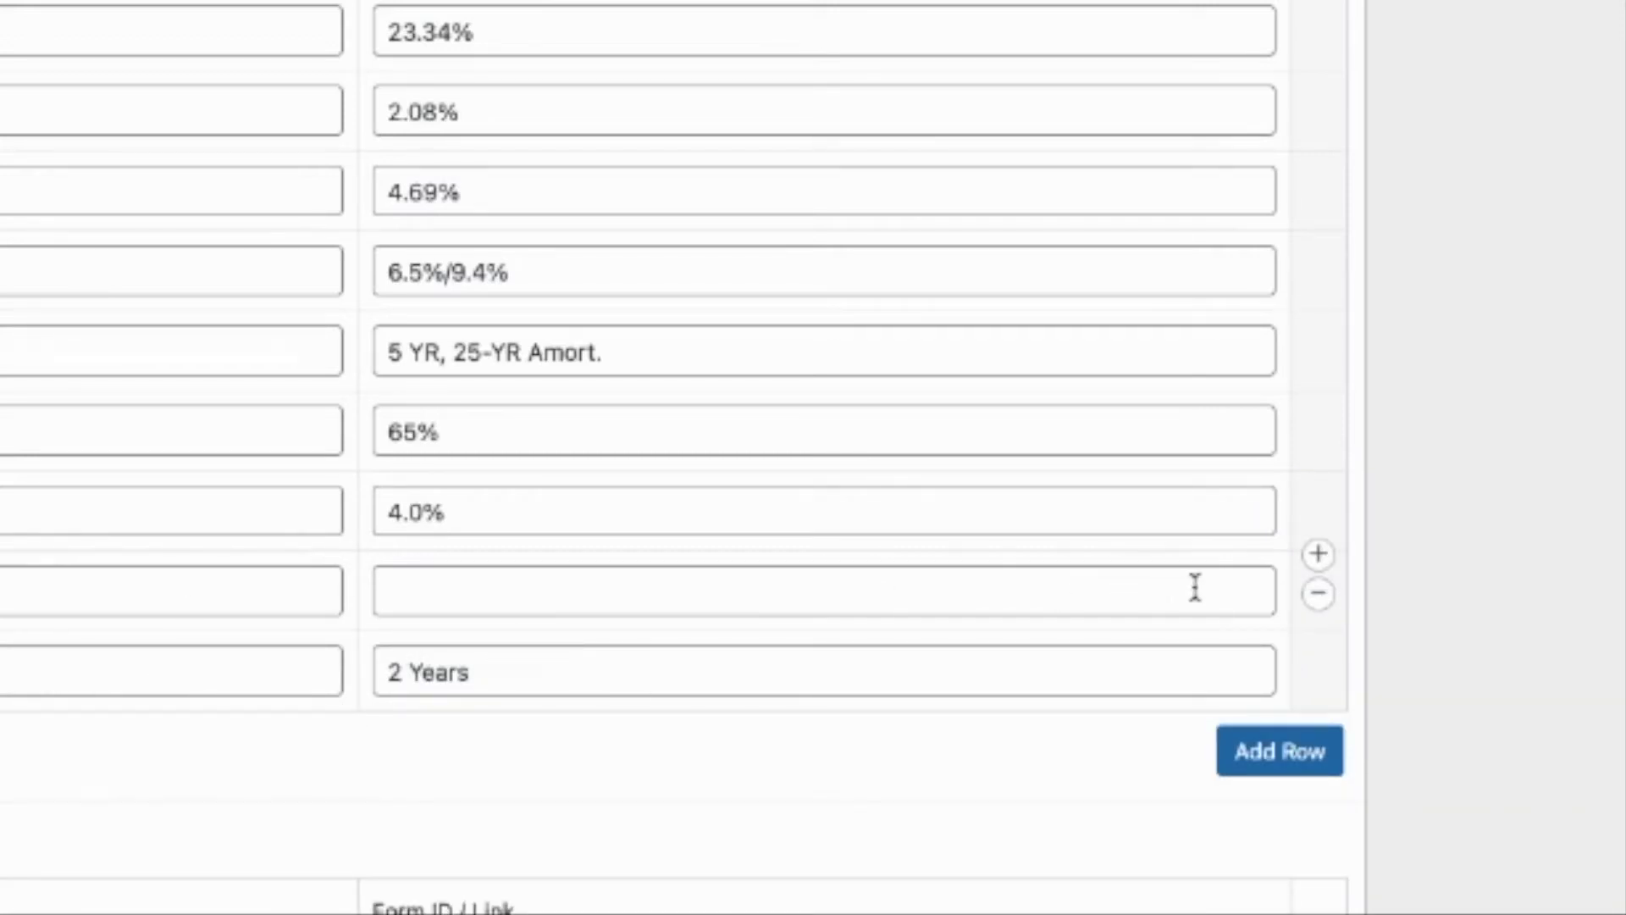
{"action": "left_click", "coordinate": [1318, 599]}
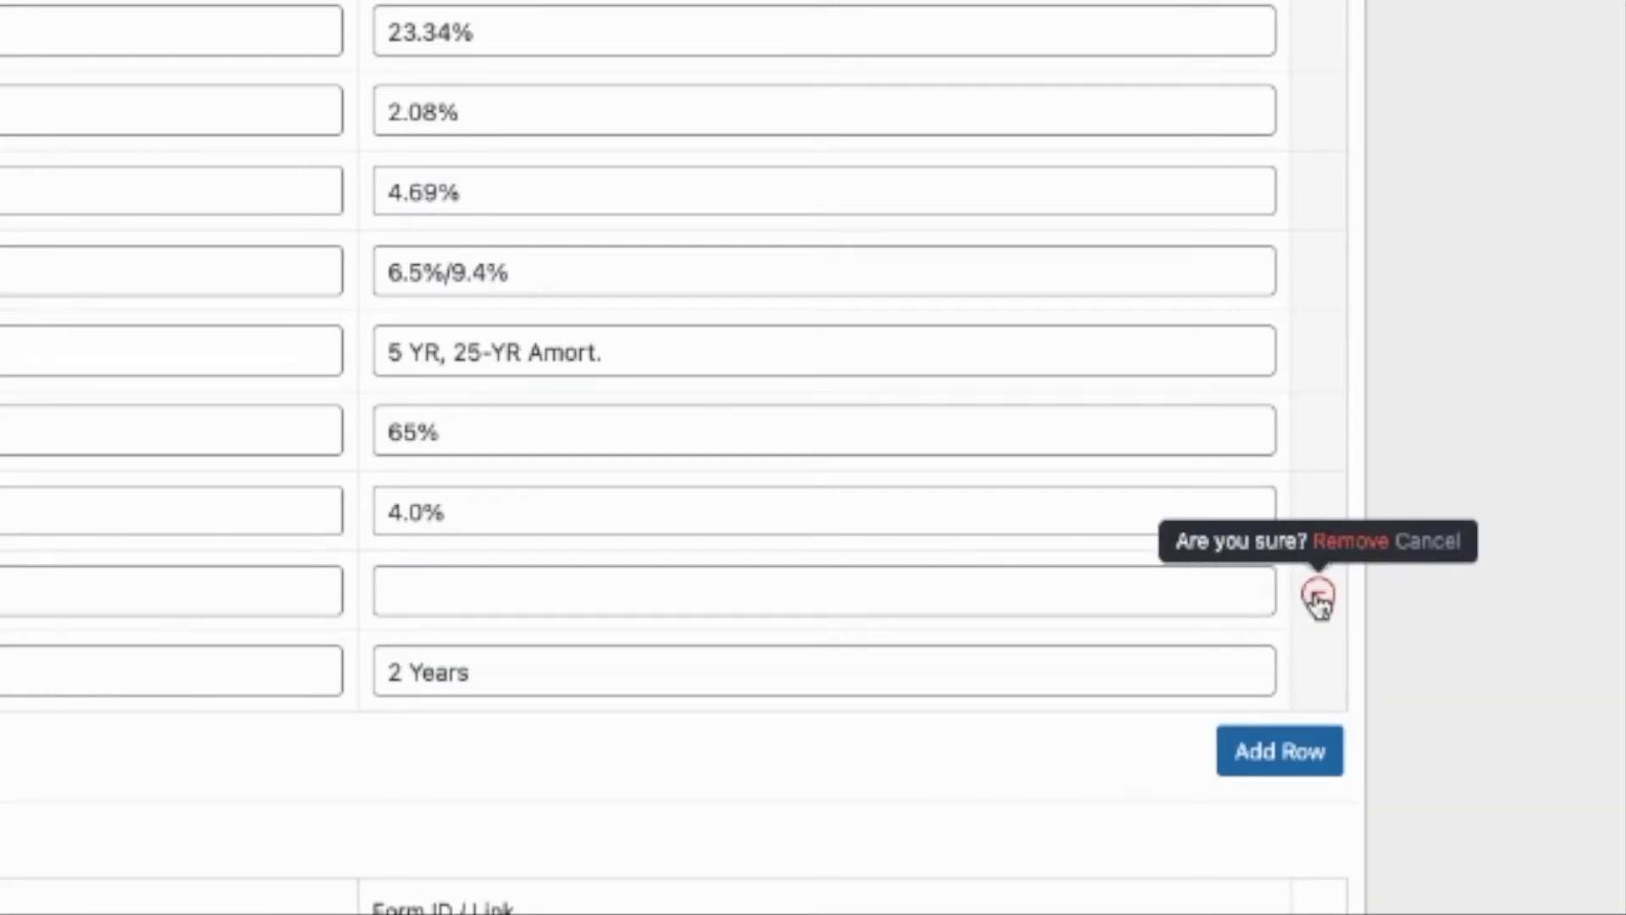
{"action": "left_click", "coordinate": [1336, 542]}
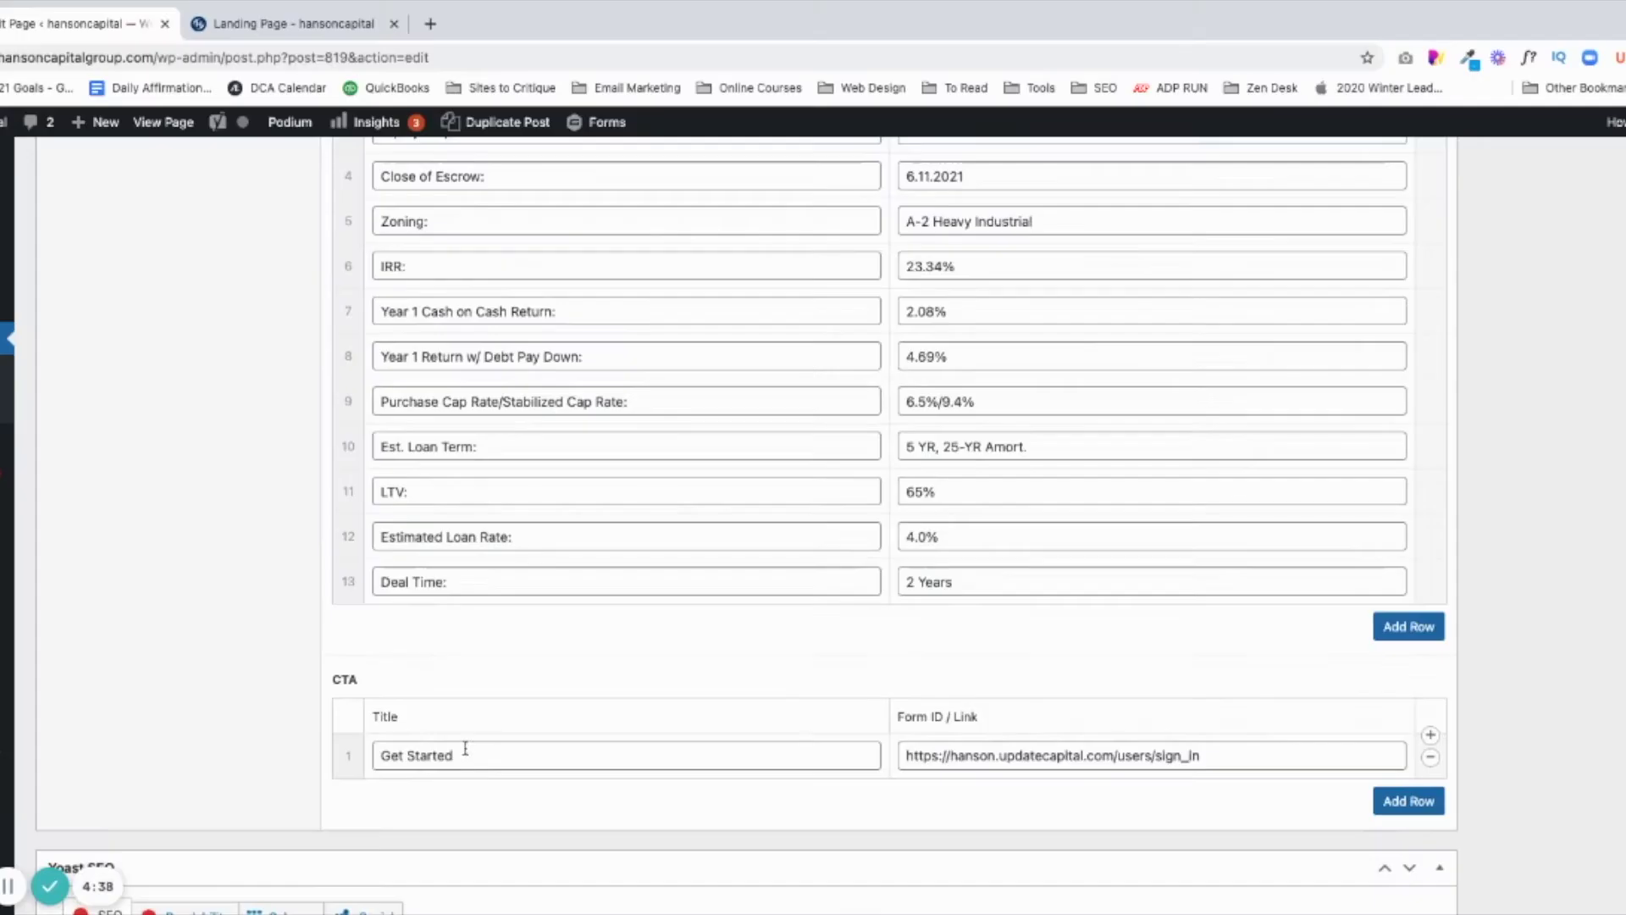
{"action": "scroll", "coordinate": [898, 682], "scroll_direction": "down", "scroll_amount": 1}
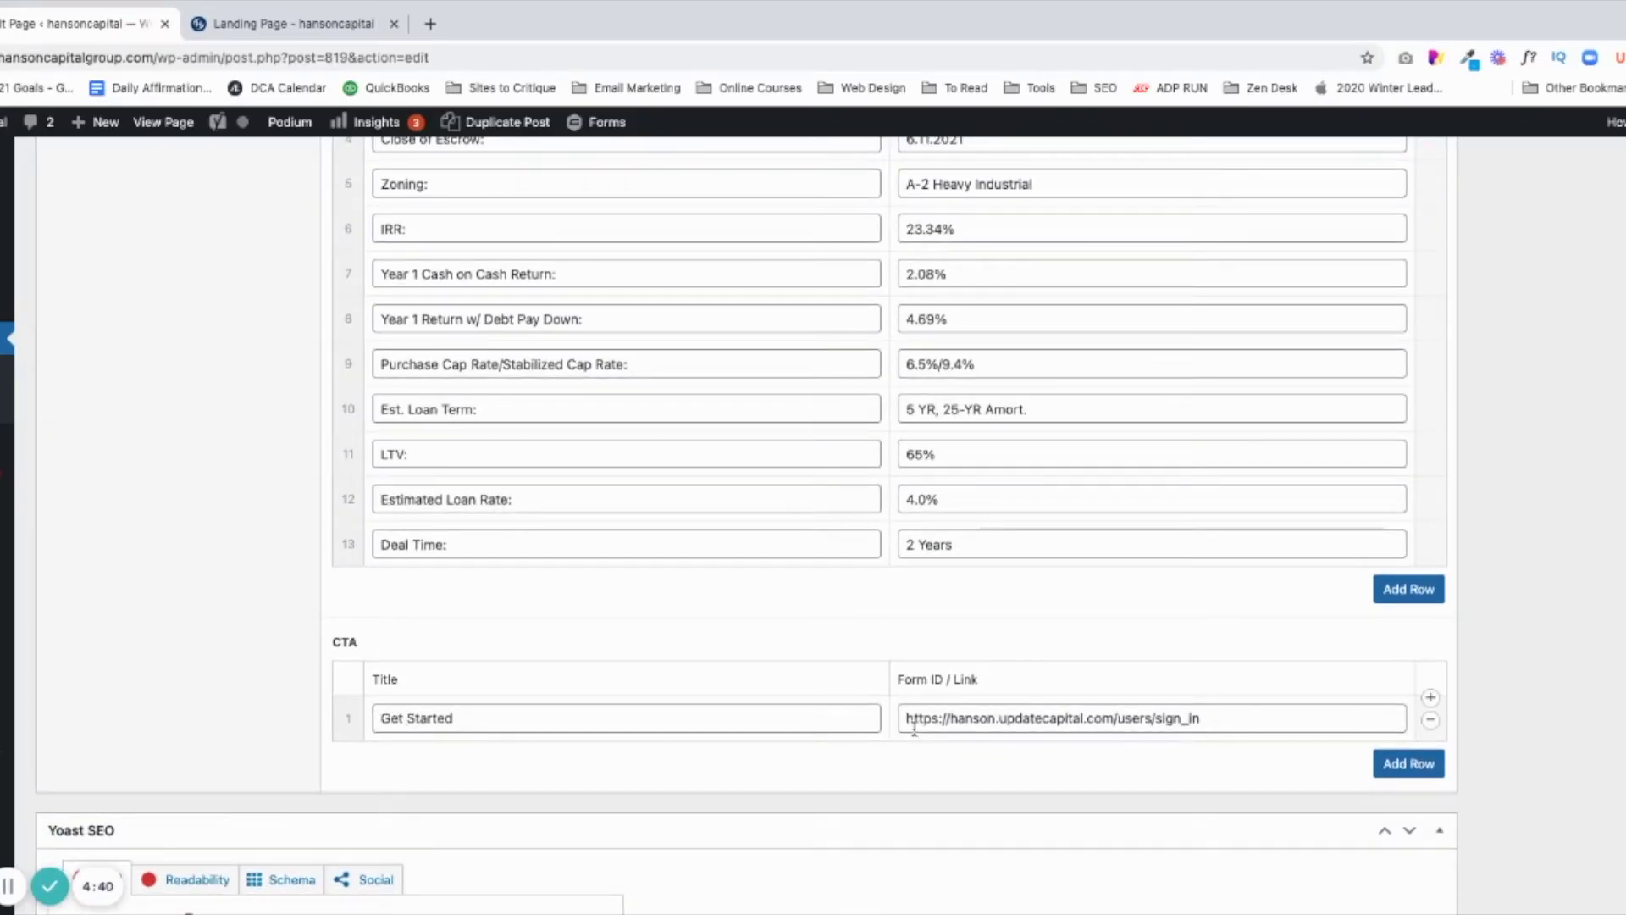
{"action": "scroll", "coordinate": [1209, 737], "scroll_direction": "down", "scroll_amount": 1}
{"action": "scroll", "coordinate": [236, 353], "scroll_direction": "up", "scroll_amount": 15}
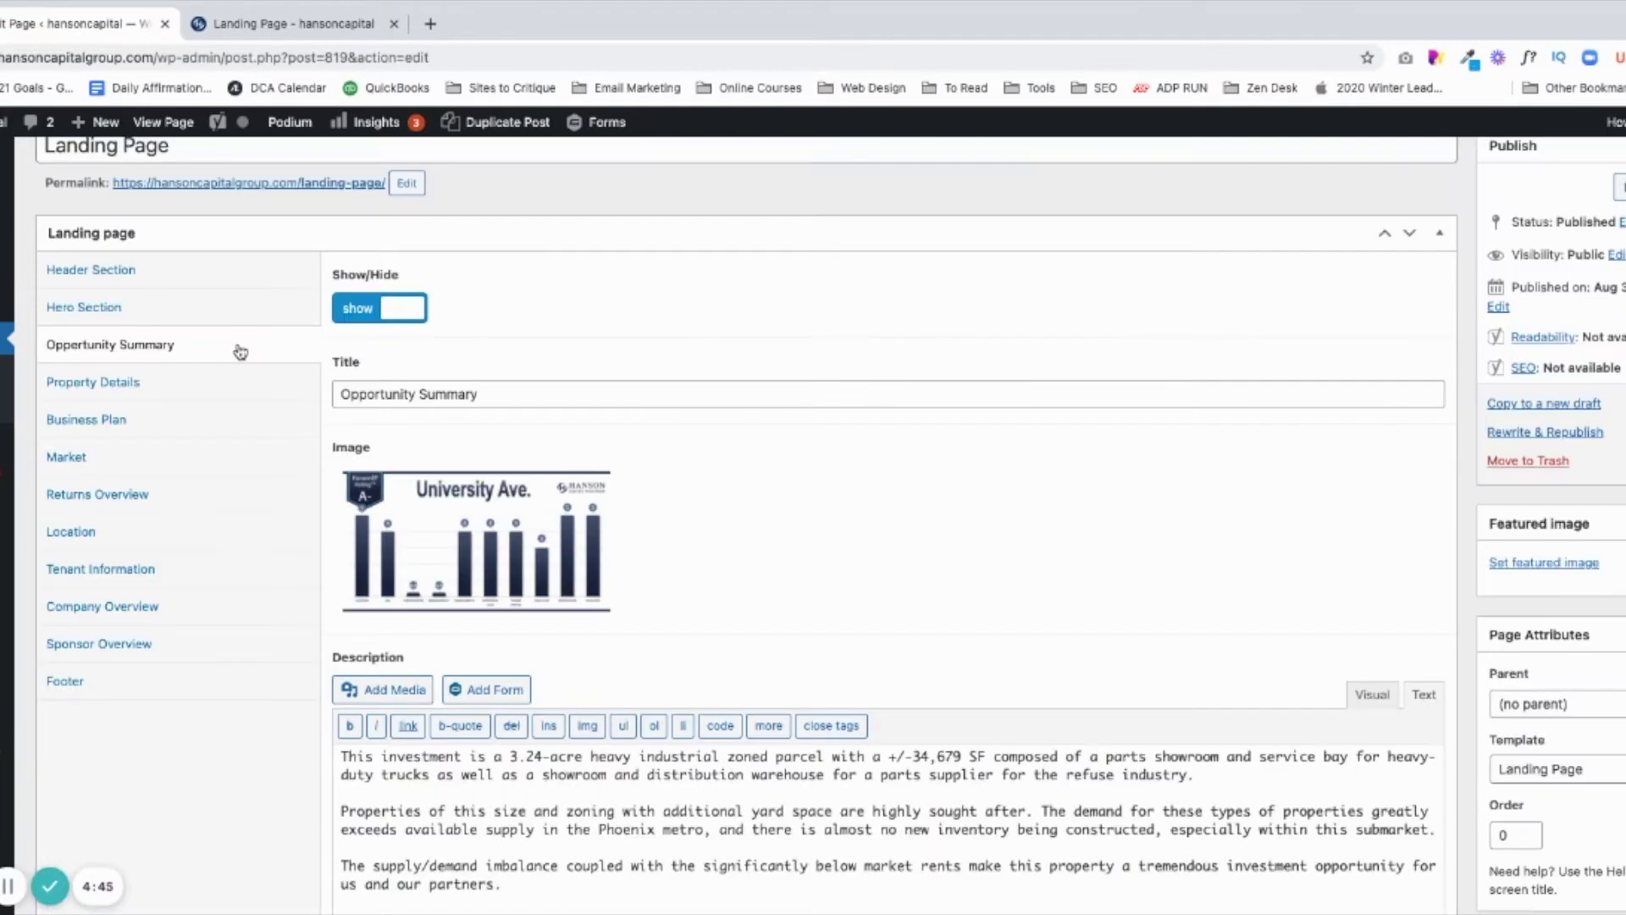
- Show the Property Details fields and compare the gallery and bullet list with the live page
{"action": "left_click", "coordinate": [120, 382]}
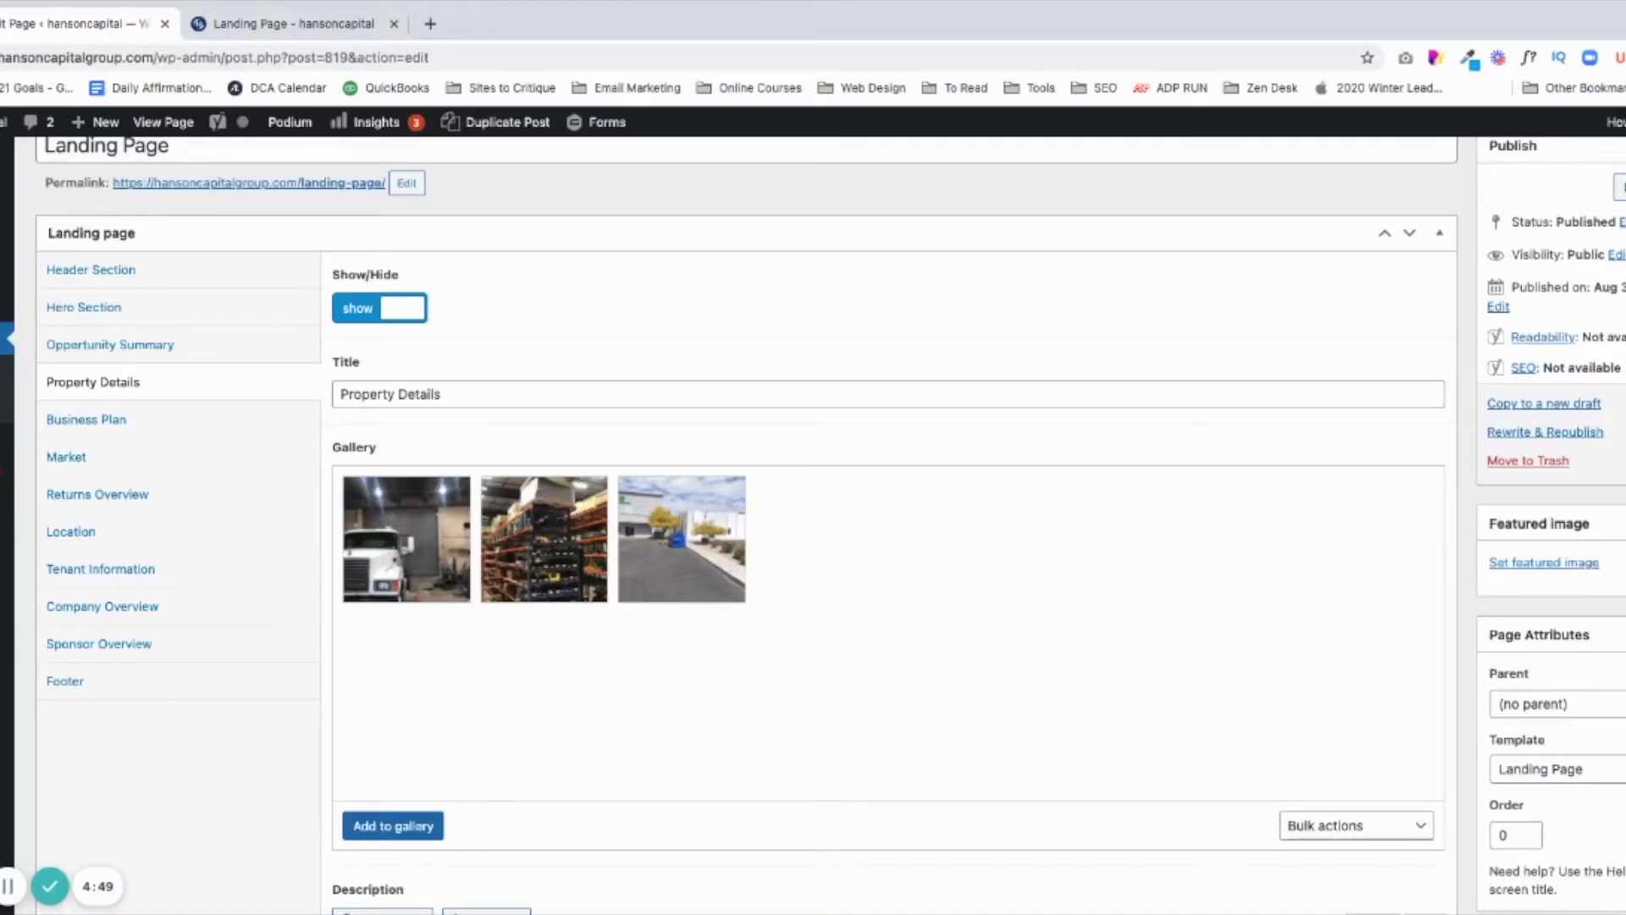
{"action": "left_click", "coordinate": [267, 23]}
{"action": "scroll", "coordinate": [350, 161], "scroll_direction": "down", "scroll_amount": 10}
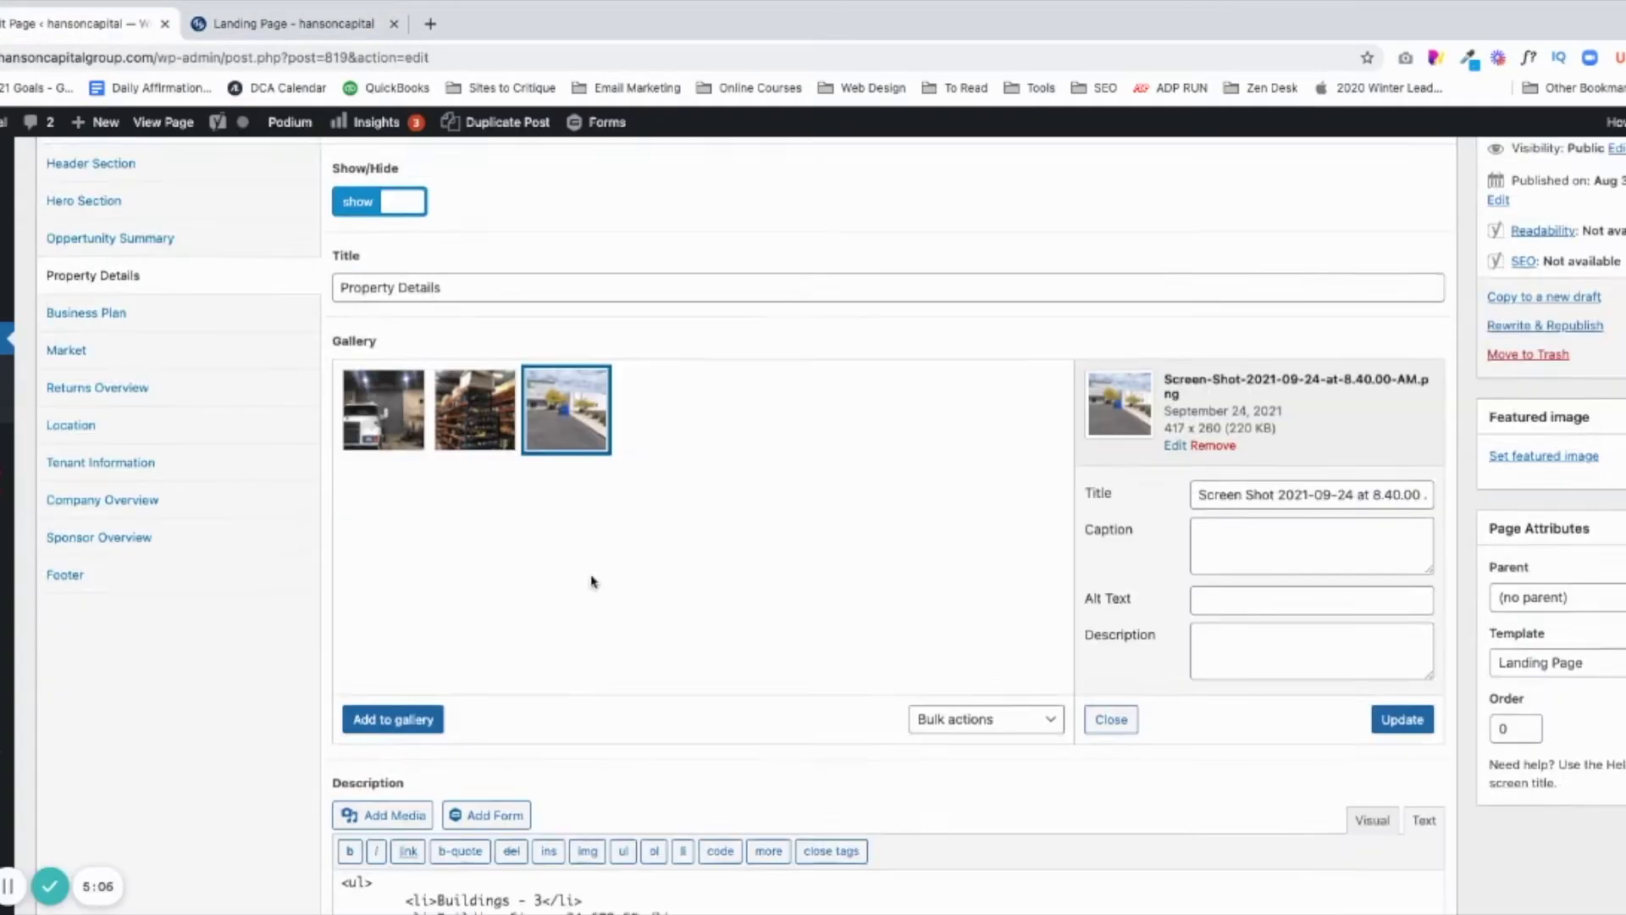
{"action": "scroll", "coordinate": [644, 568], "scroll_direction": "down", "scroll_amount": 1}
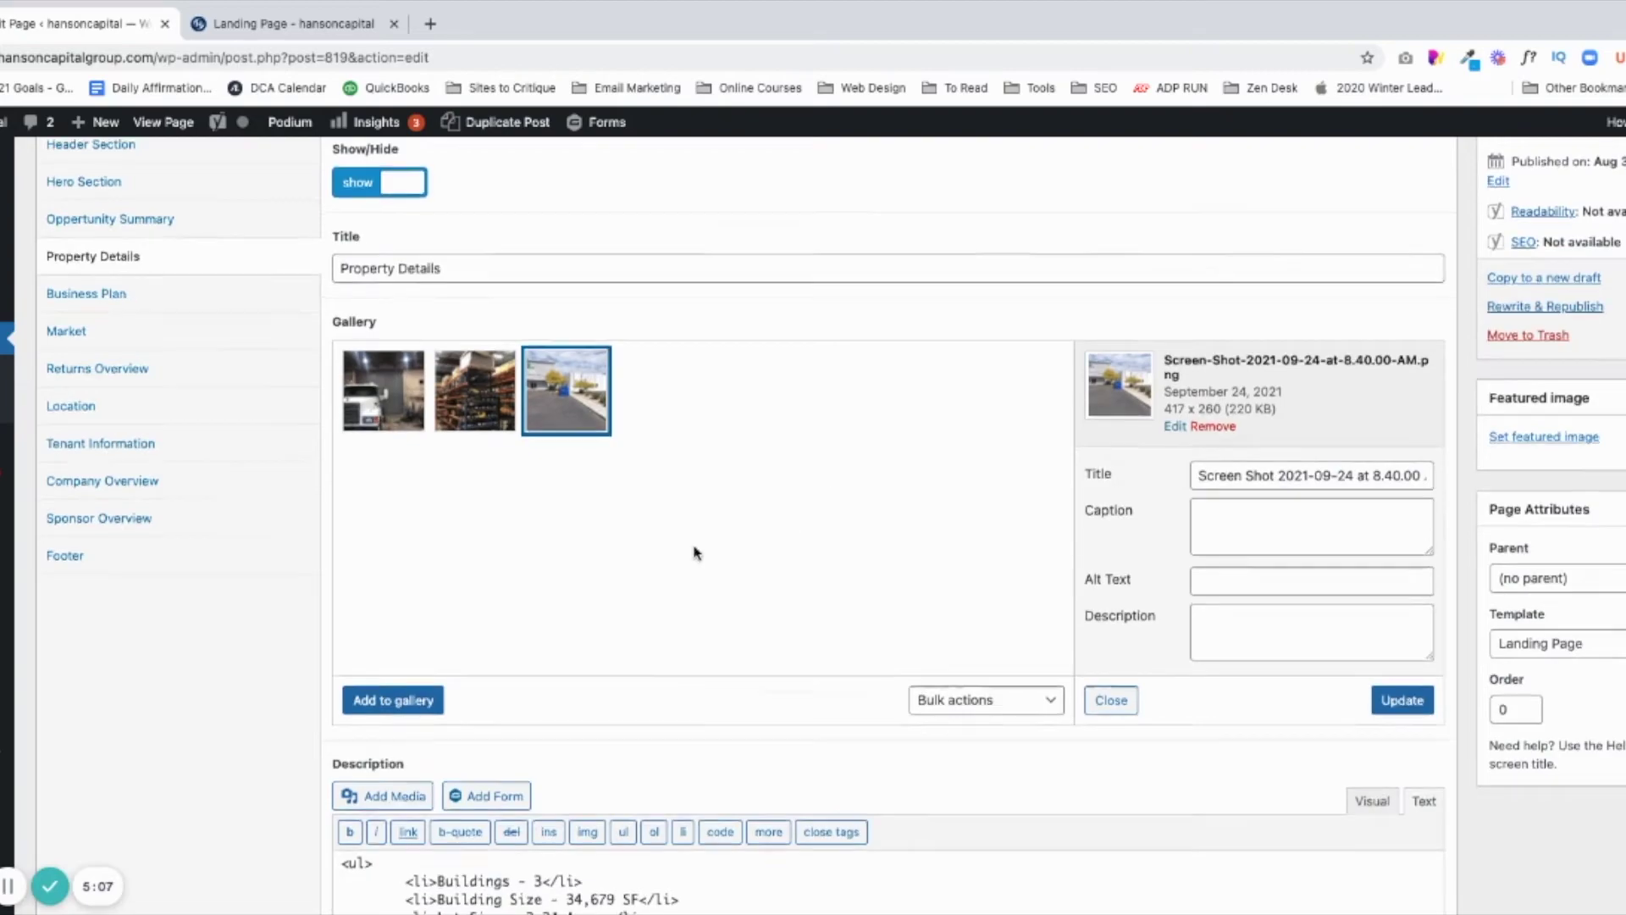
{"action": "scroll", "coordinate": [694, 552], "scroll_direction": "down", "scroll_amount": 5}
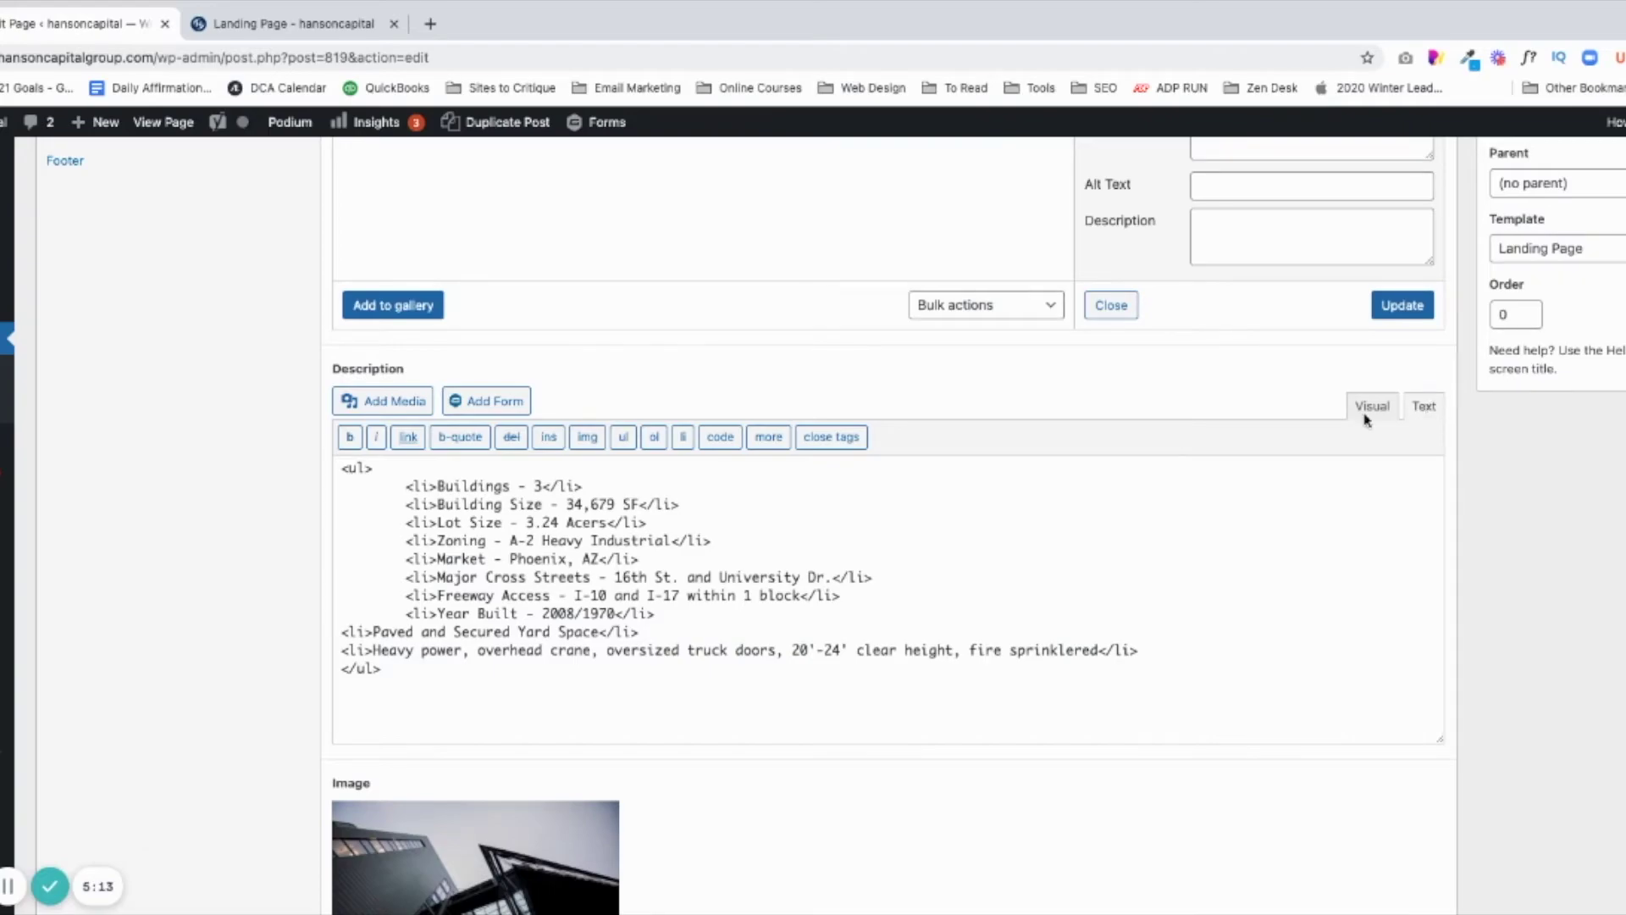
{"action": "scroll", "coordinate": [726, 440], "scroll_direction": "down", "scroll_amount": 4}
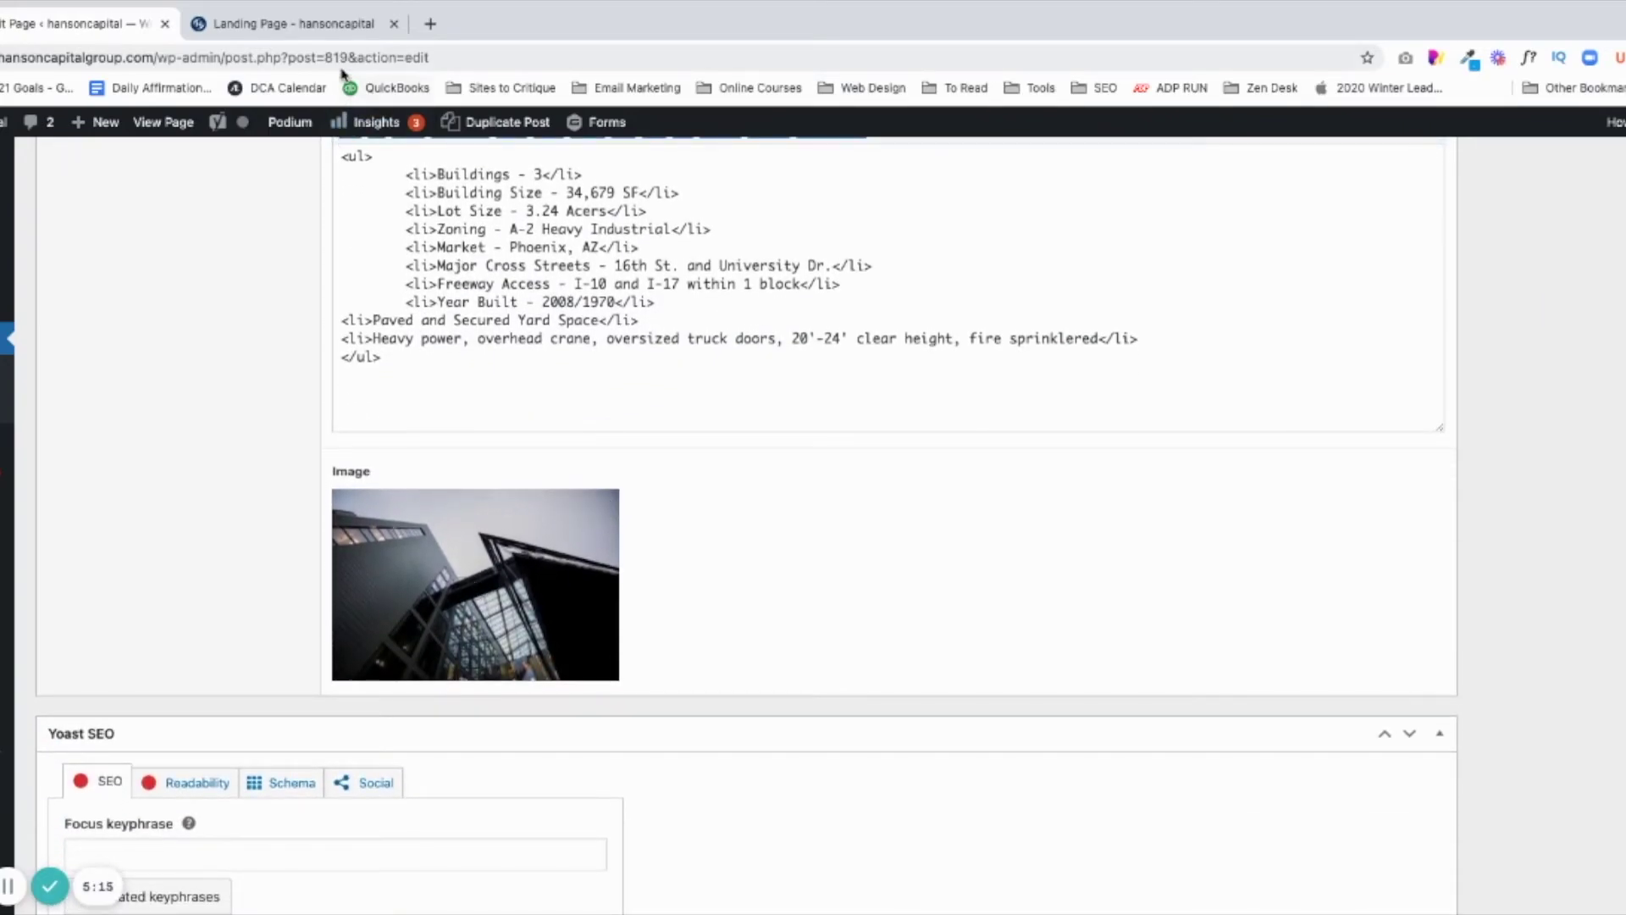
{"action": "left_click", "coordinate": [319, 28]}
{"action": "scroll", "coordinate": [631, 373], "scroll_direction": "up", "scroll_amount": 1}
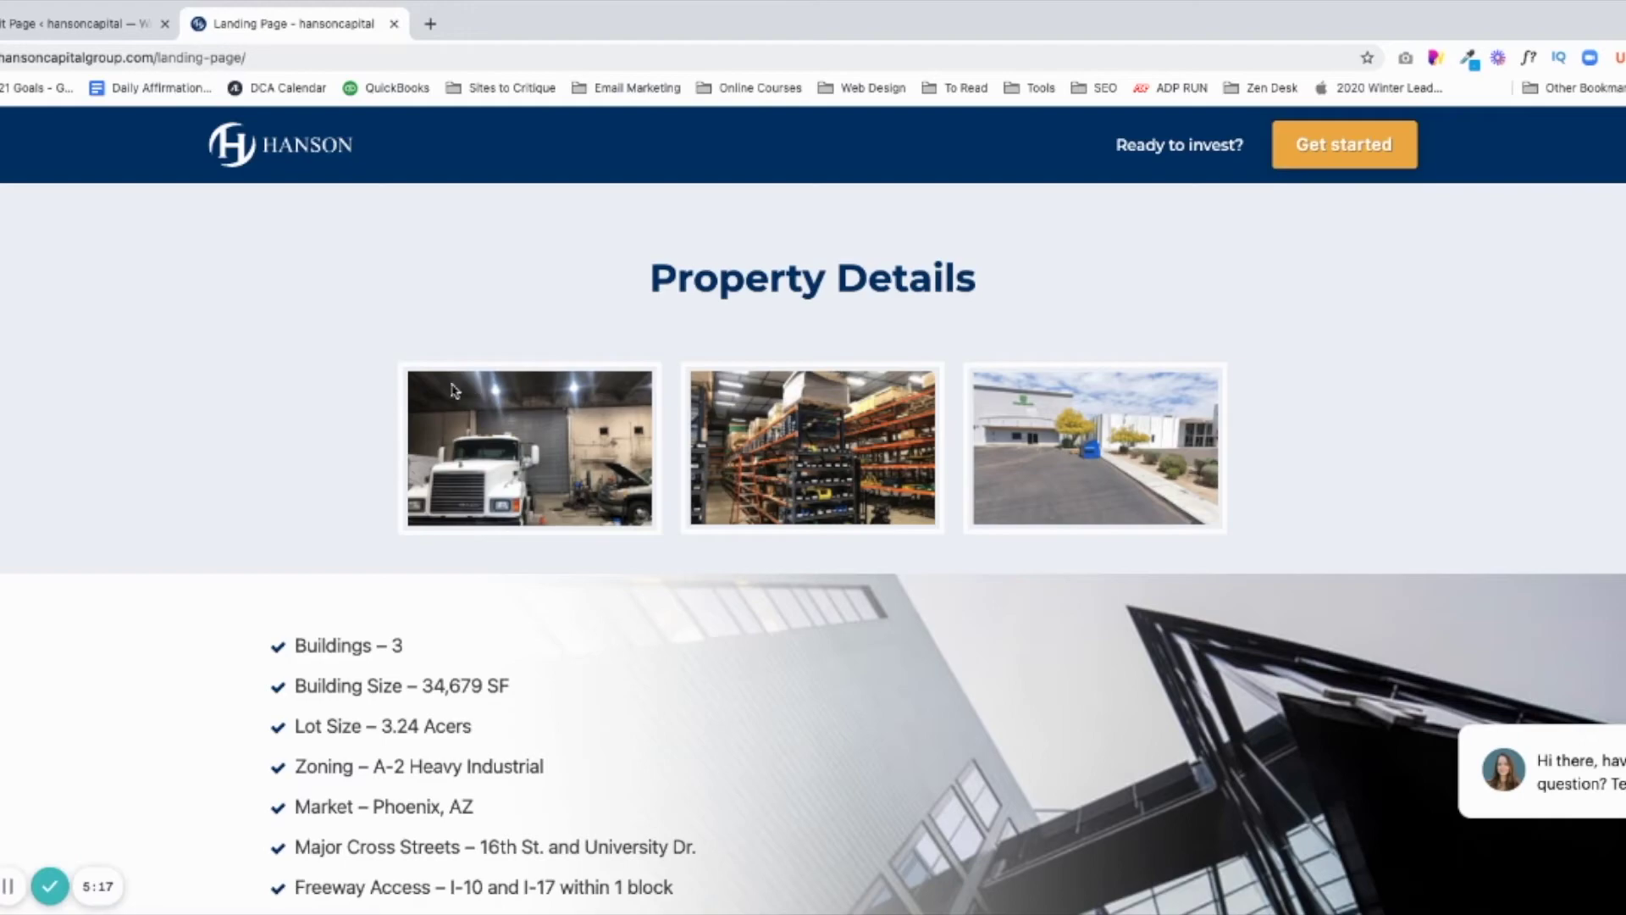
{"action": "scroll", "coordinate": [980, 490], "scroll_direction": "down", "scroll_amount": 3}
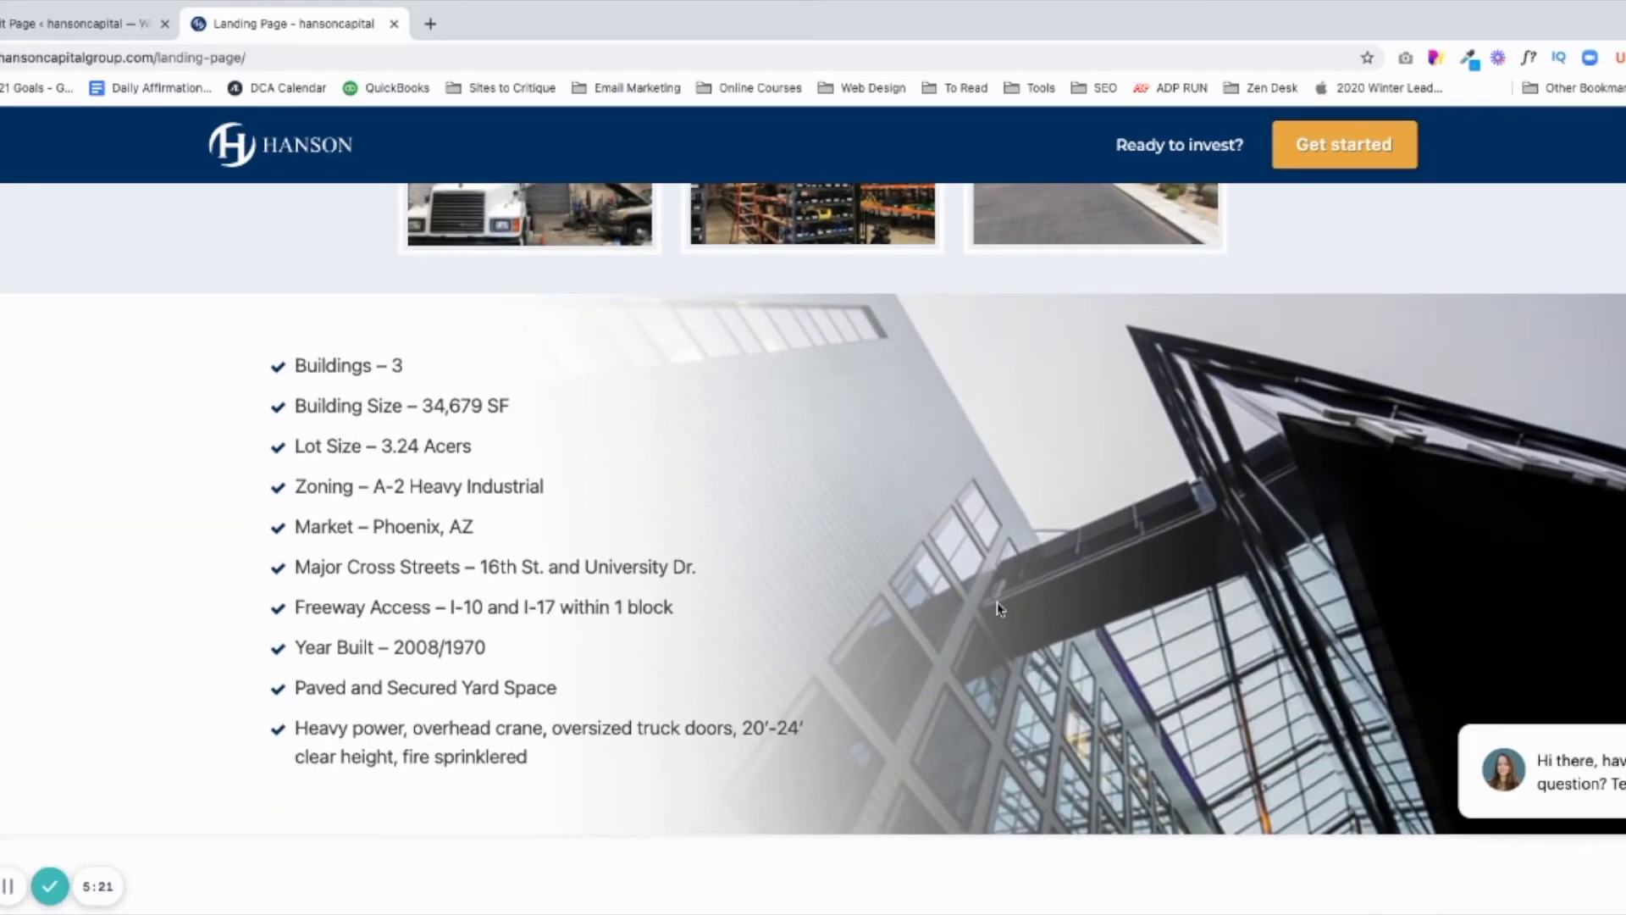
- Return to the editor and show the Business Plan title, subtitle and address fields
{"action": "left_click", "coordinate": [64, 25]}
{"action": "scroll", "coordinate": [322, 635], "scroll_direction": "up", "scroll_amount": 10}
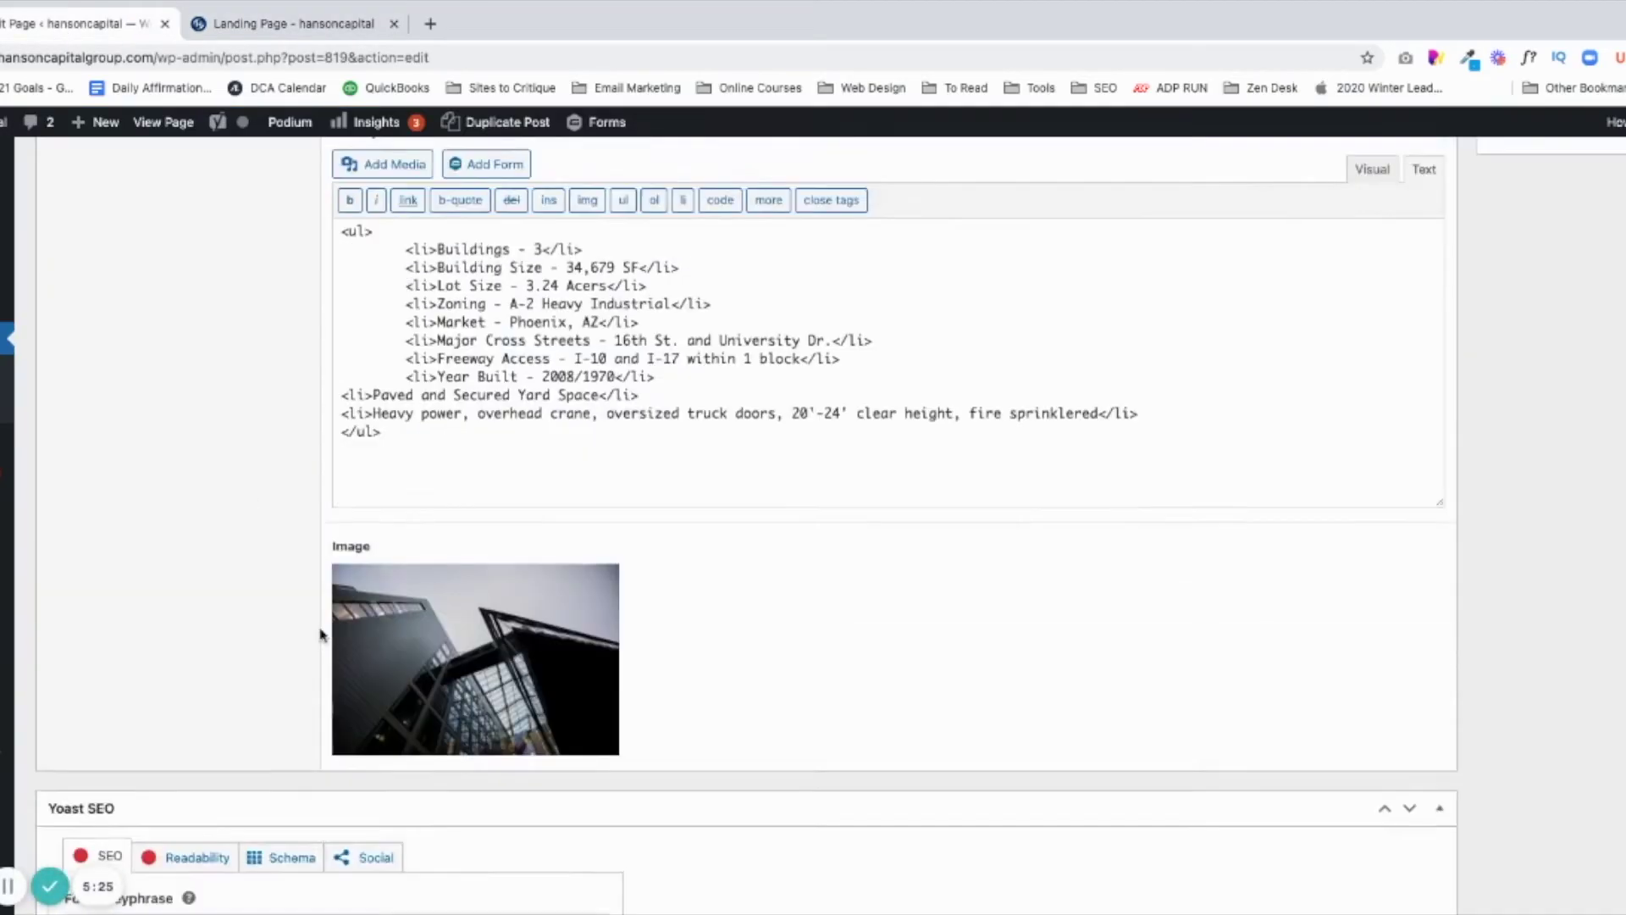
{"action": "left_click", "coordinate": [127, 500]}
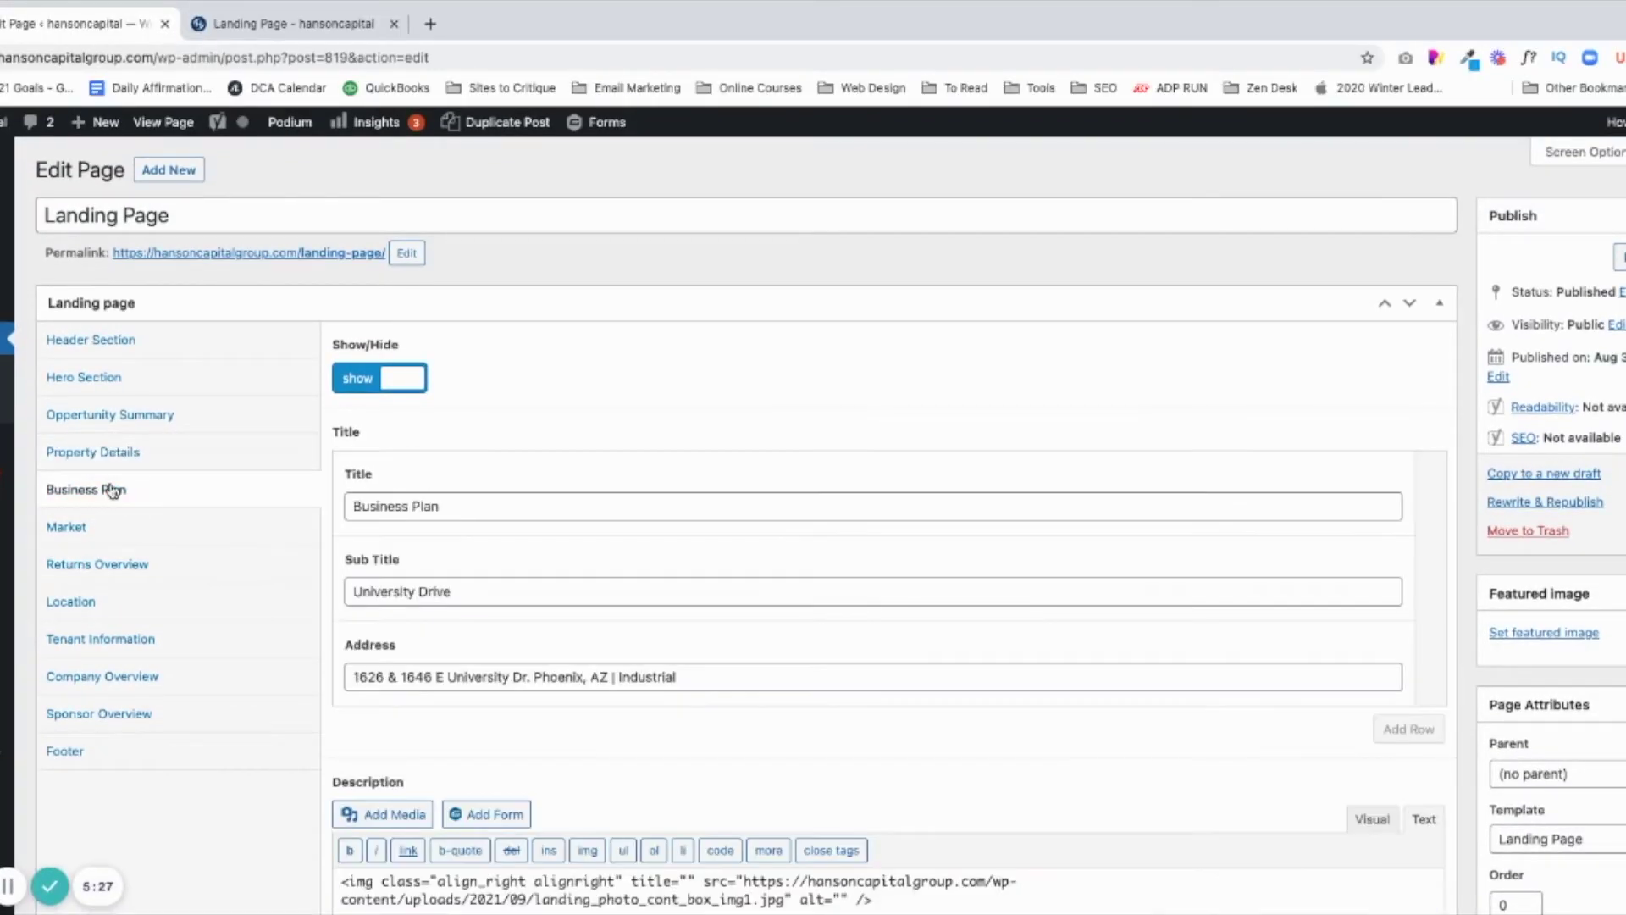
- Compare the Business Plan fields with the live landing page
{"action": "scroll", "coordinate": [477, 669], "scroll_direction": "down", "scroll_amount": 4}
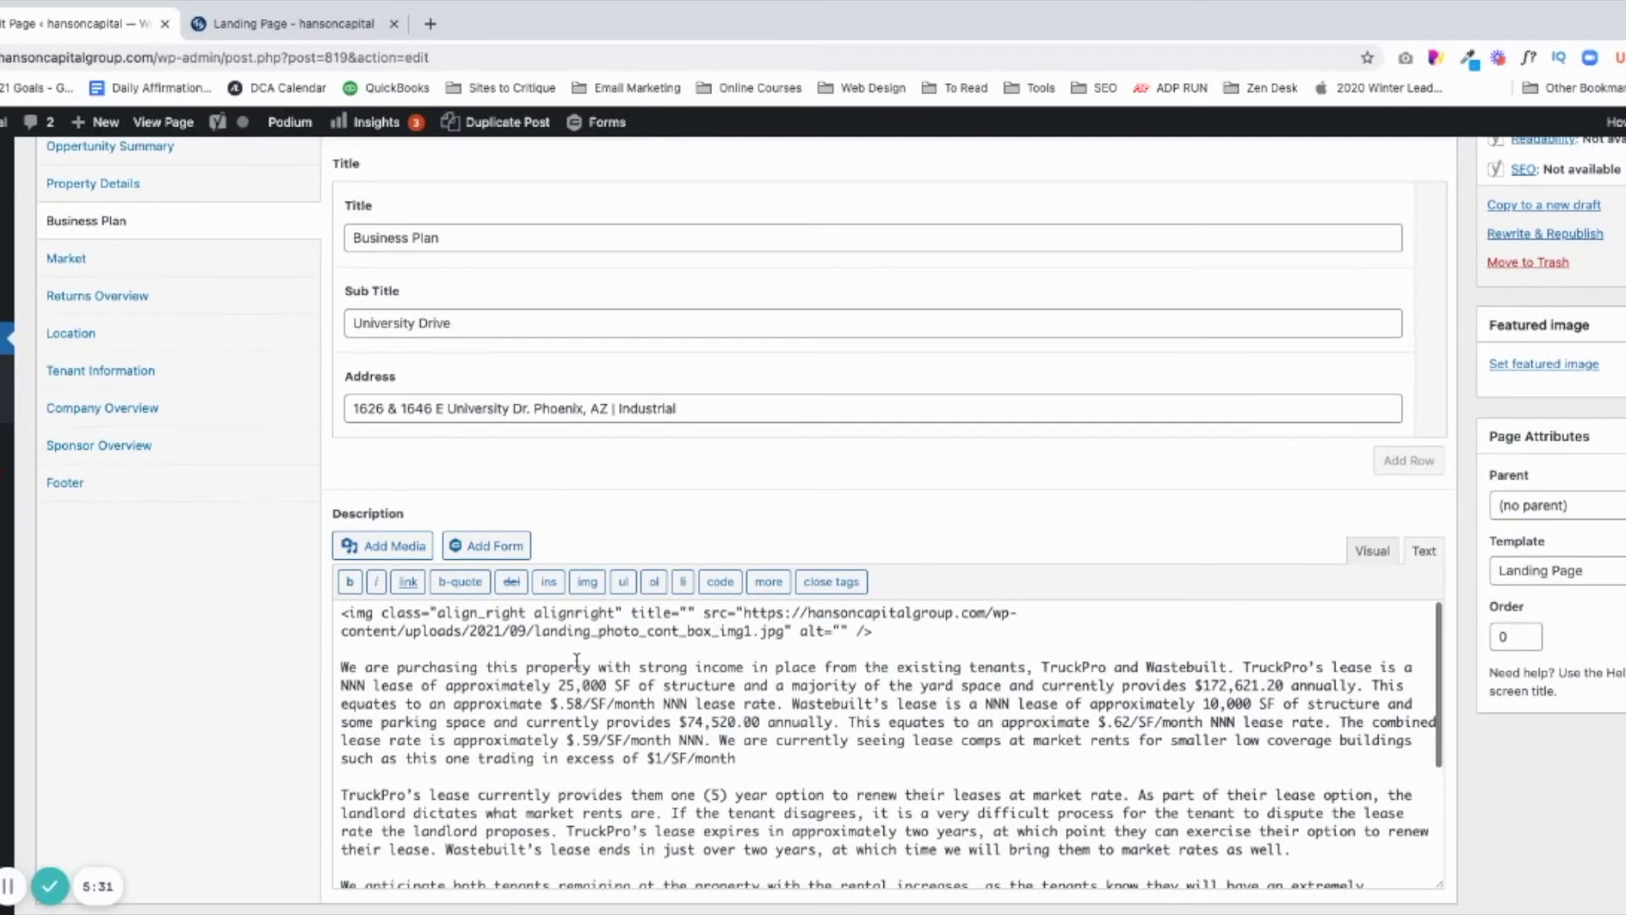
{"action": "scroll", "coordinate": [494, 656], "scroll_direction": "up", "scroll_amount": 2}
{"action": "left_click", "coordinate": [284, 24]}
{"action": "scroll", "coordinate": [432, 413], "scroll_direction": "down", "scroll_amount": 1}
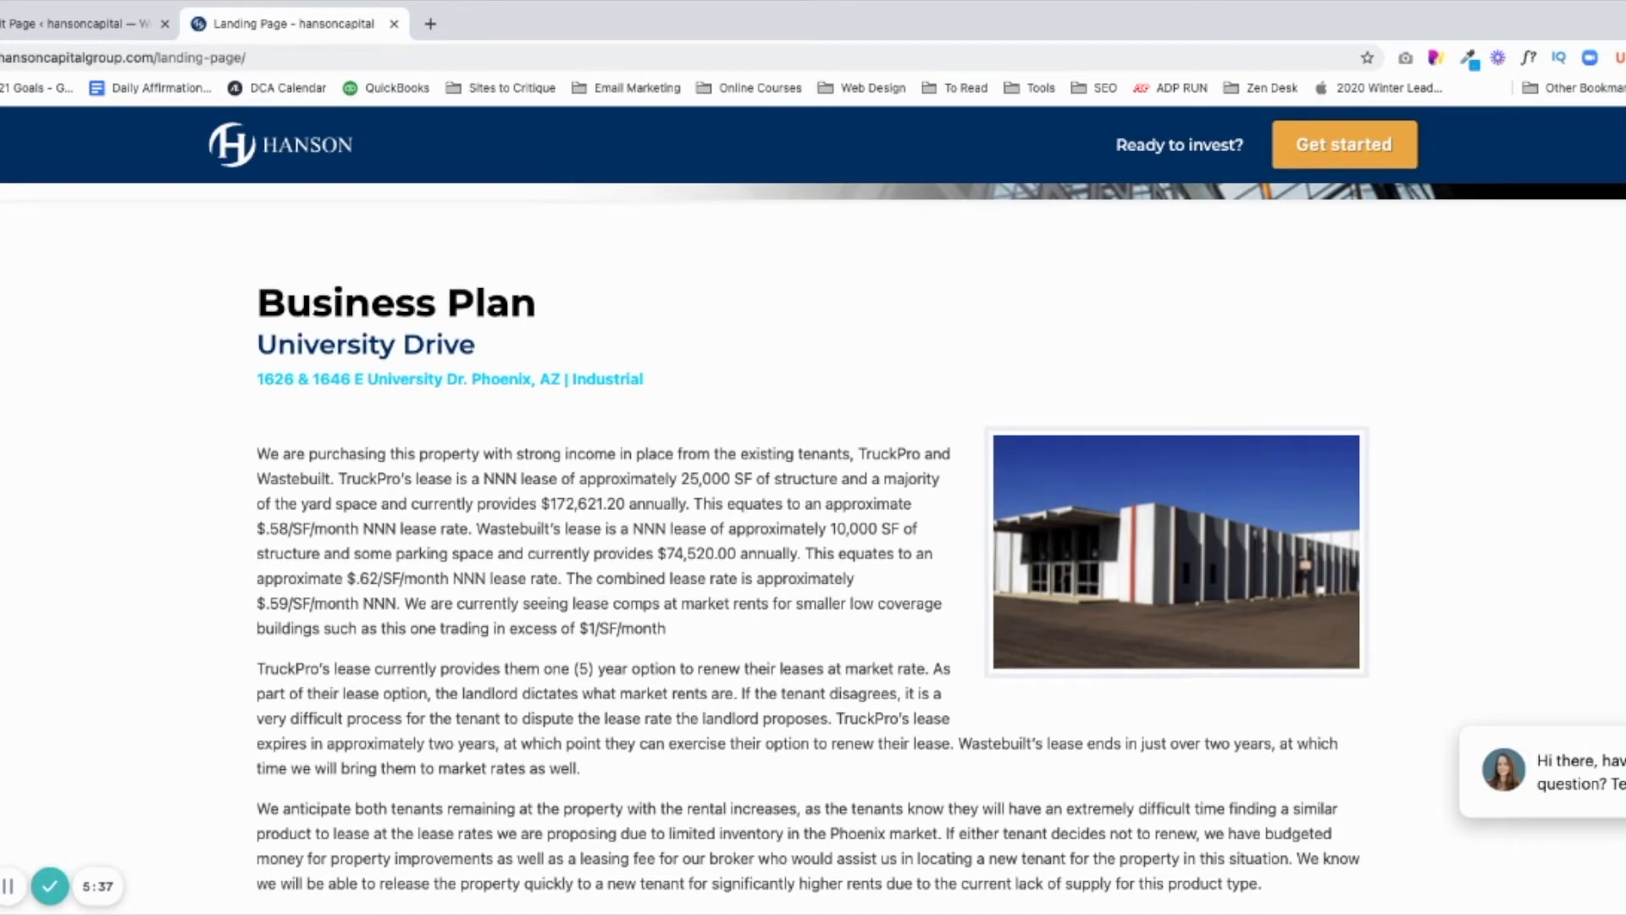
{"action": "left_click", "coordinate": [81, 26]}
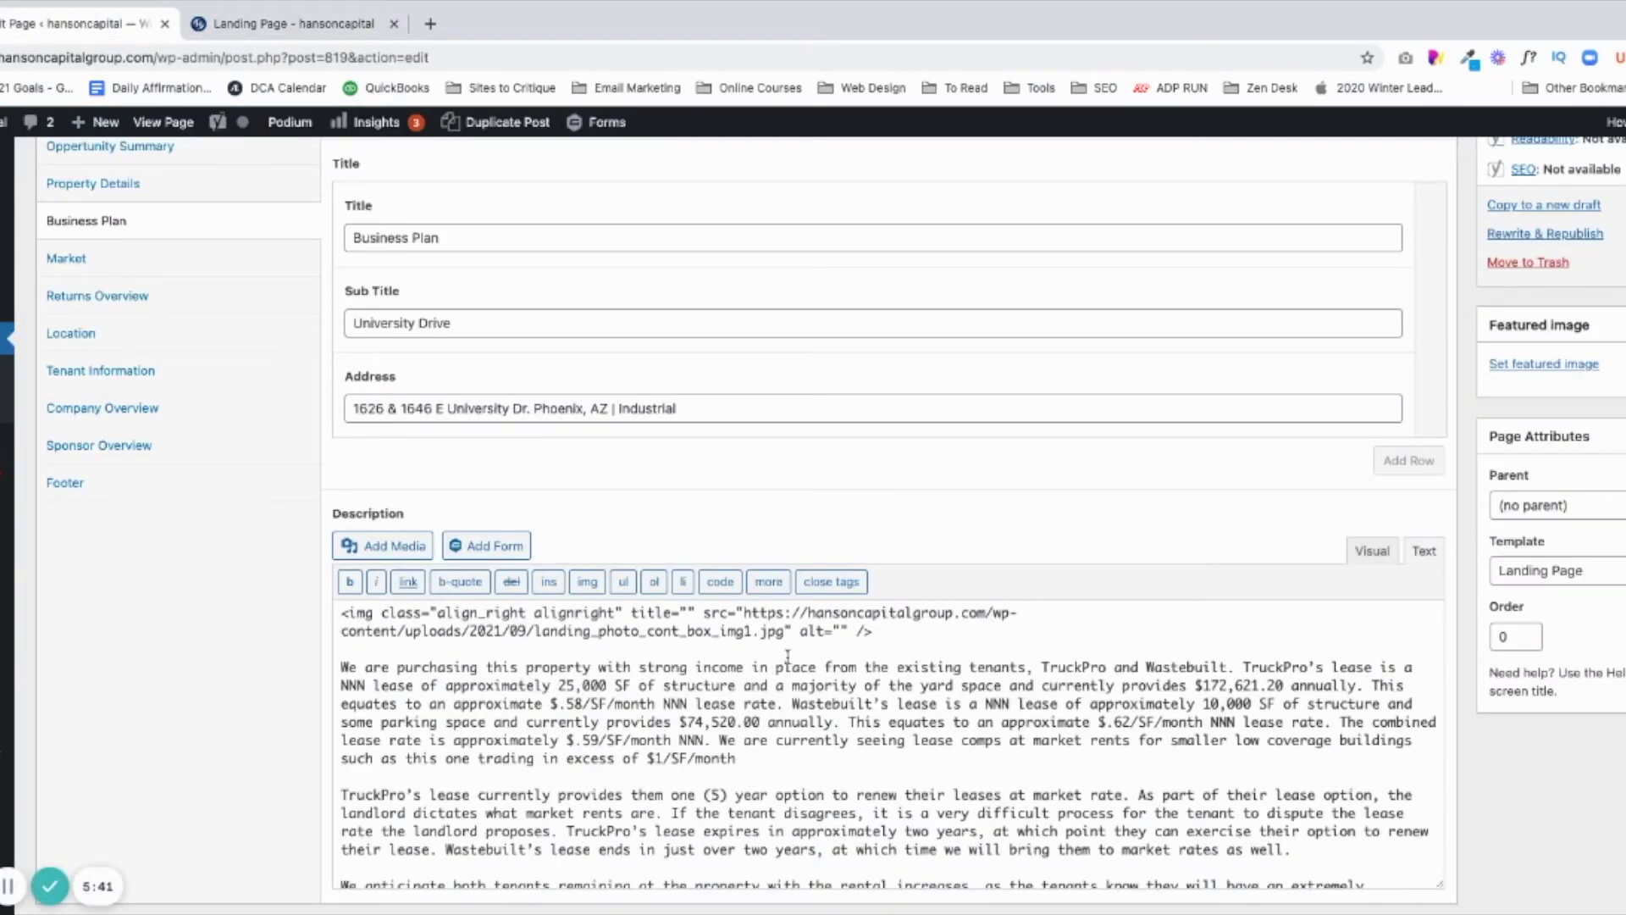
- Switch the Business Plan description between Visual and Text, then select its building photo
{"action": "left_click", "coordinate": [1372, 561]}
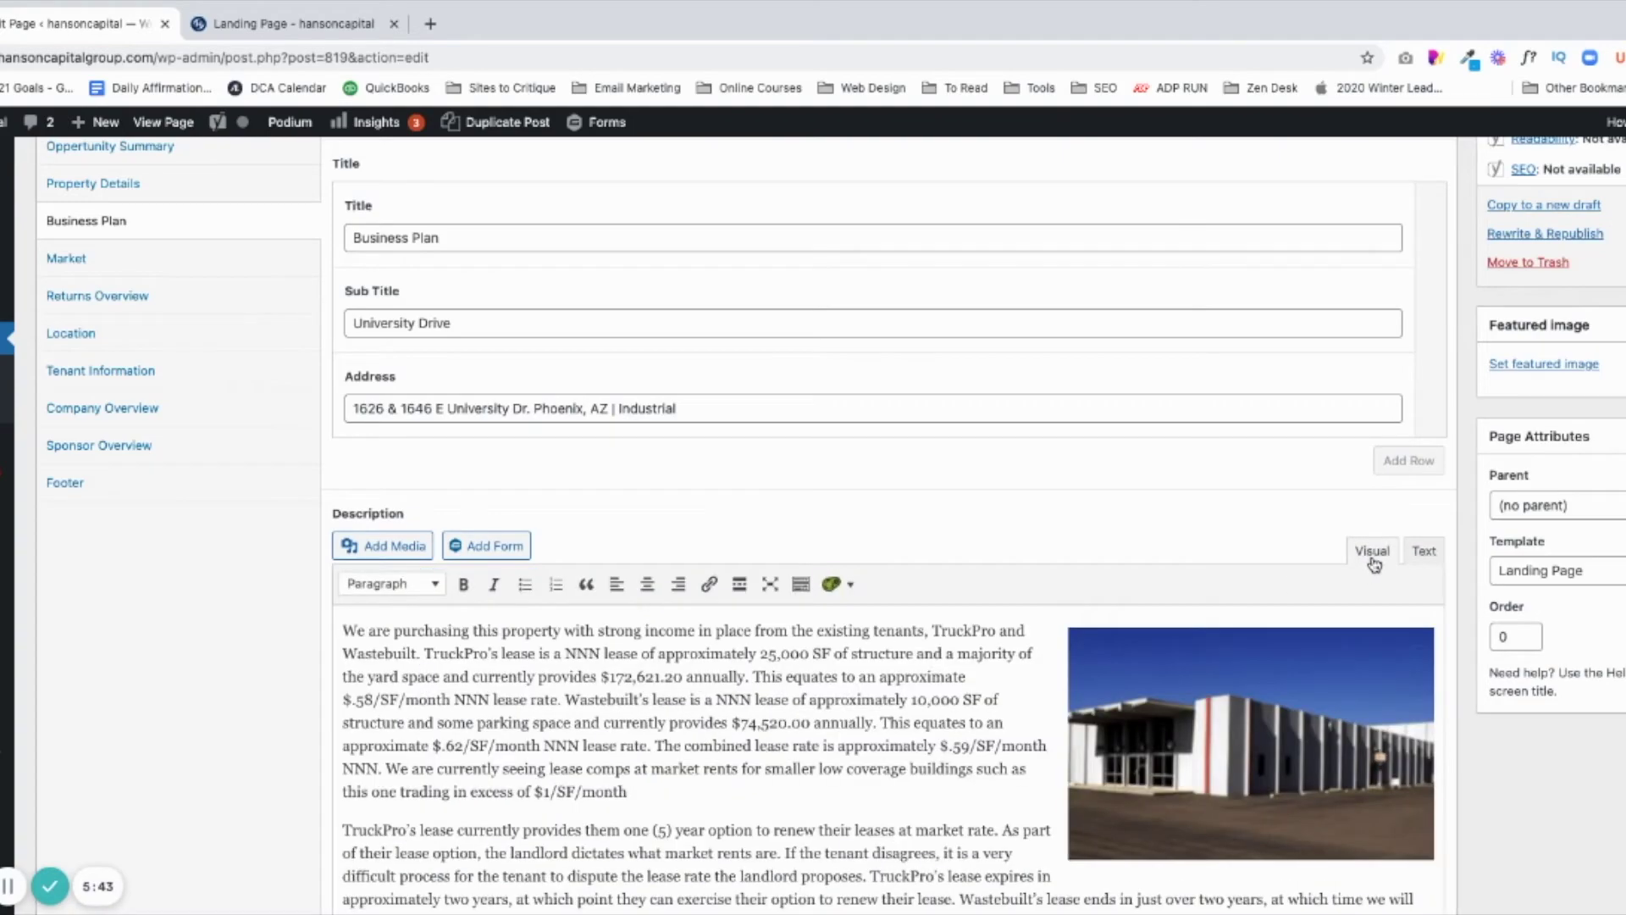
{"action": "left_click", "coordinate": [1429, 552]}
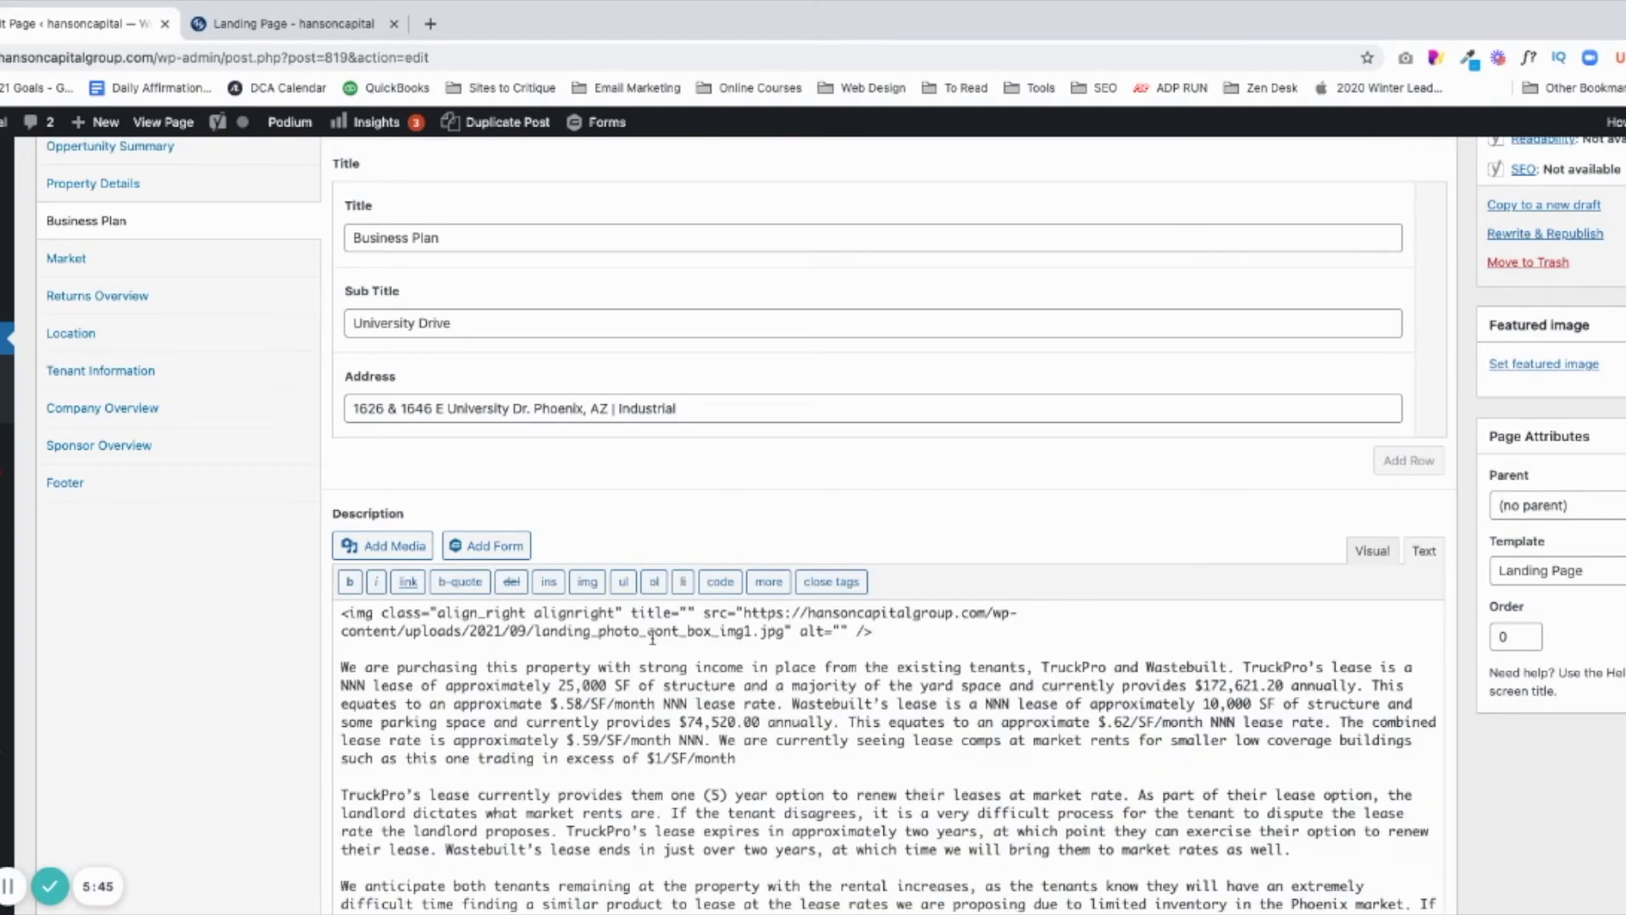
{"action": "scroll", "coordinate": [653, 637], "scroll_direction": "down", "scroll_amount": 5}
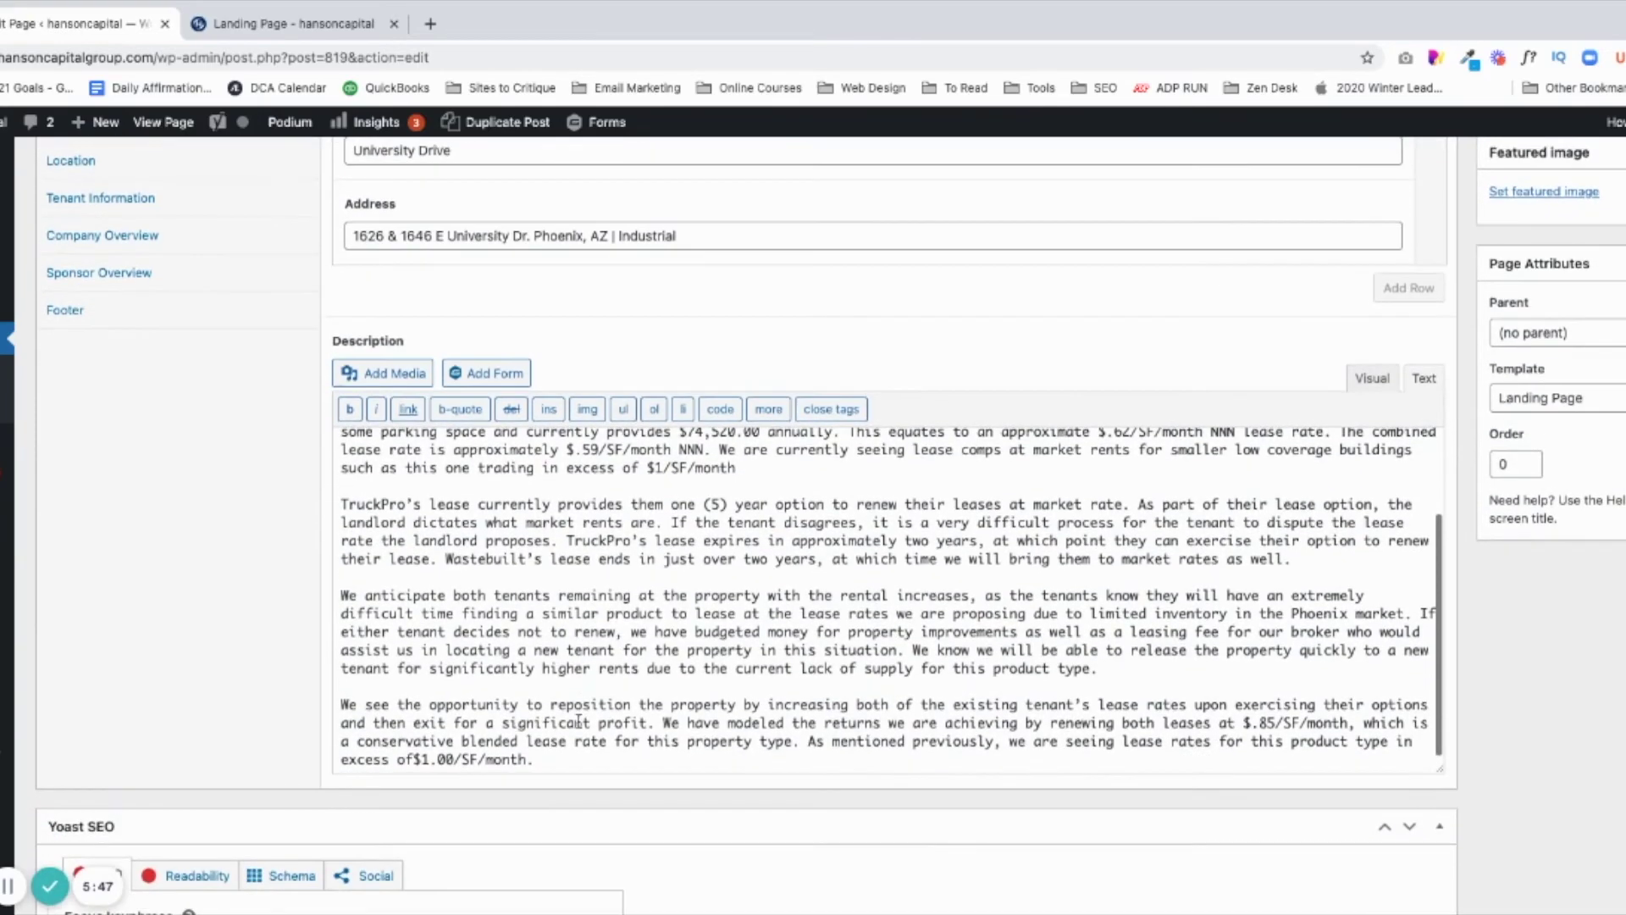
{"action": "scroll", "coordinate": [620, 688], "scroll_direction": "up", "scroll_amount": 10}
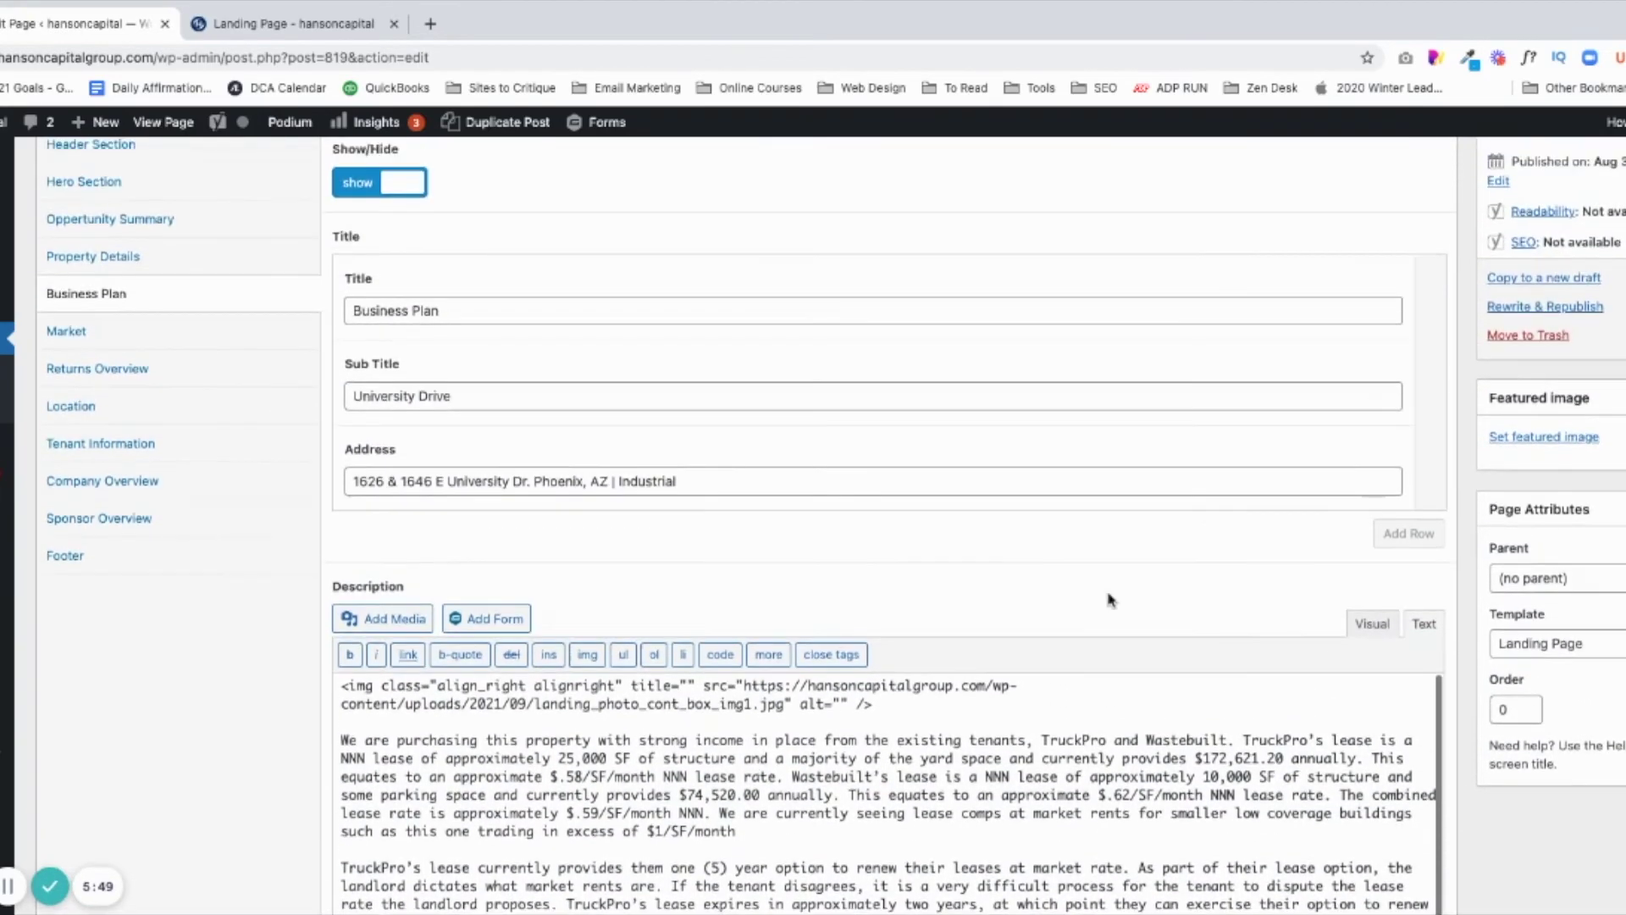
{"action": "left_click", "coordinate": [1371, 718]}
{"action": "scroll", "coordinate": [1016, 660], "scroll_direction": "down", "scroll_amount": 2}
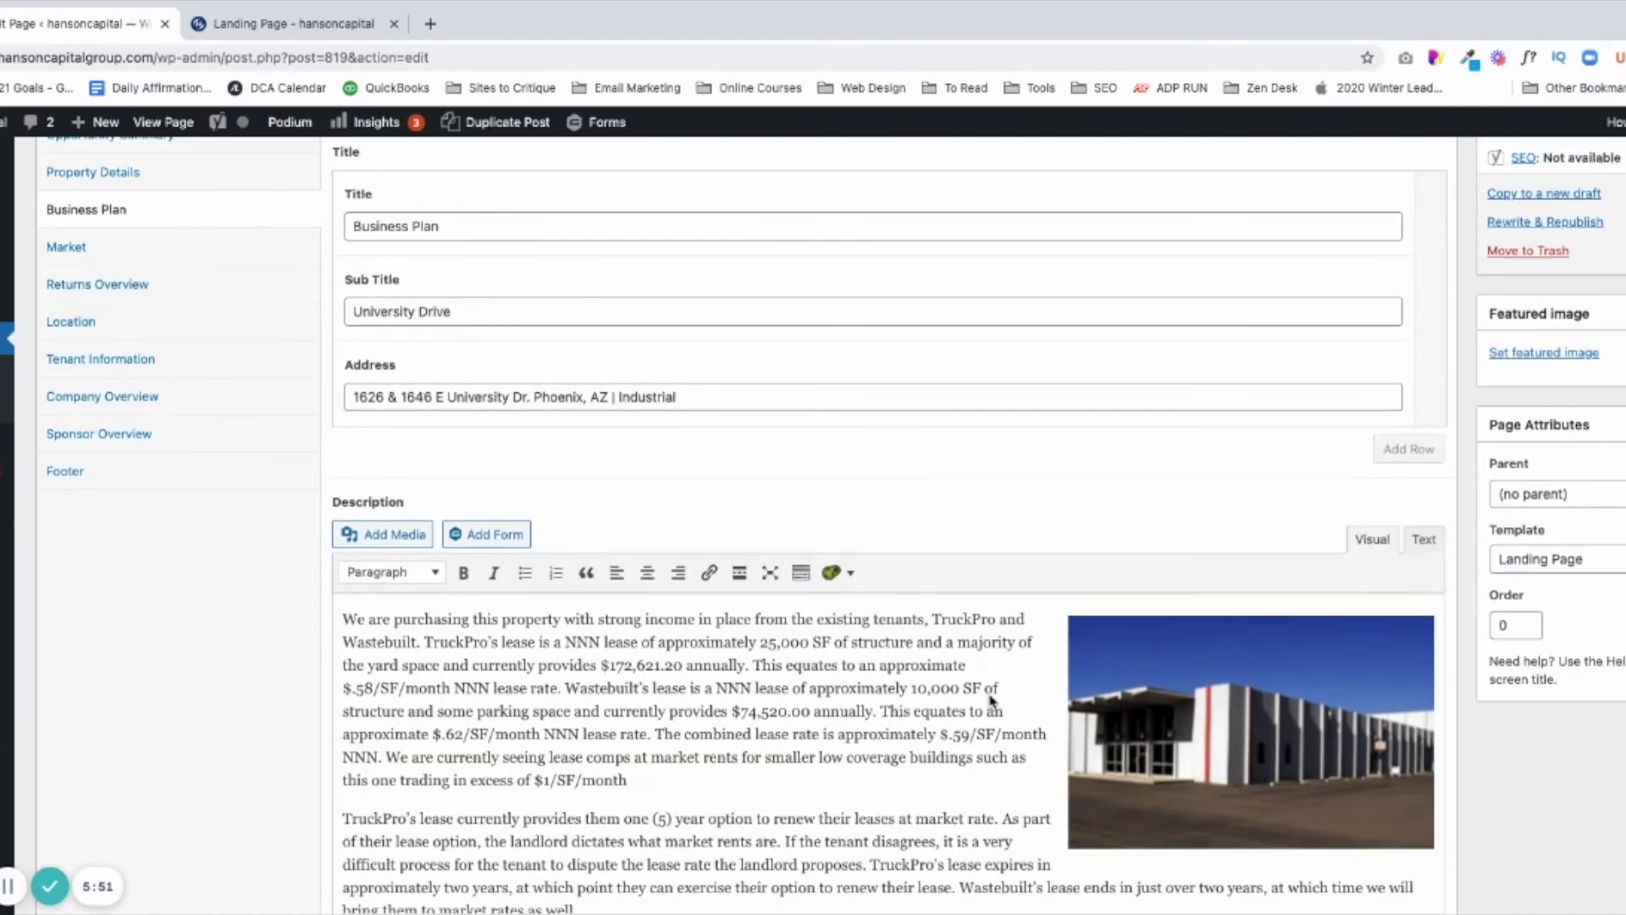
{"action": "scroll", "coordinate": [989, 694], "scroll_direction": "up", "scroll_amount": 2}
{"action": "left_click", "coordinate": [1175, 655]}
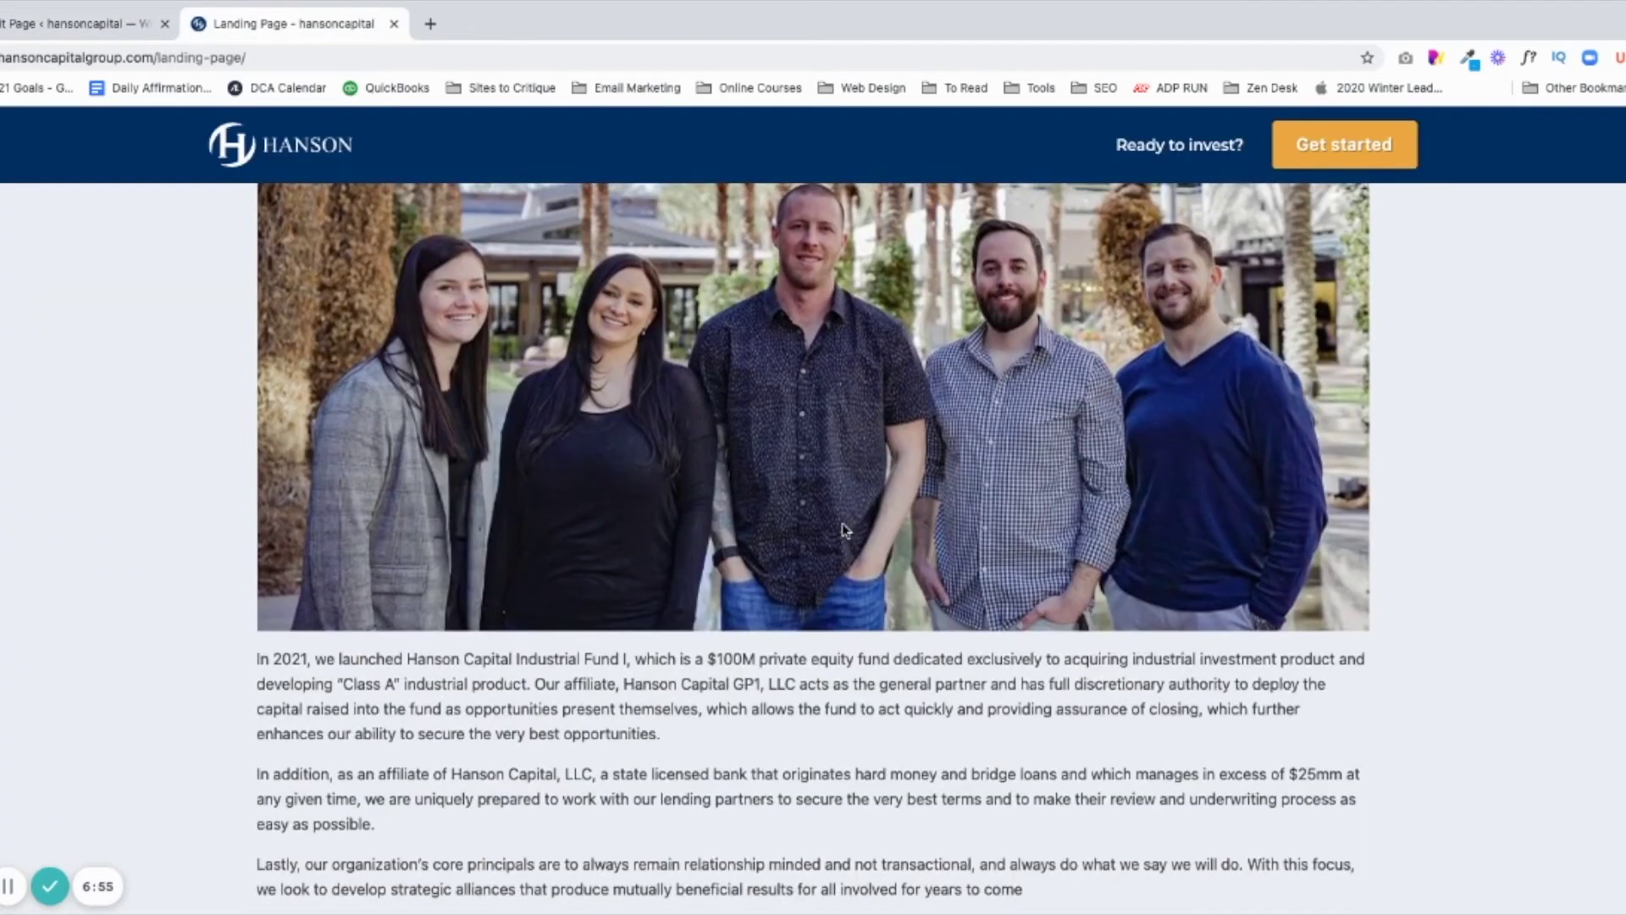
{"action": "scroll", "coordinate": [842, 521], "scroll_direction": "down", "scroll_amount": 8}
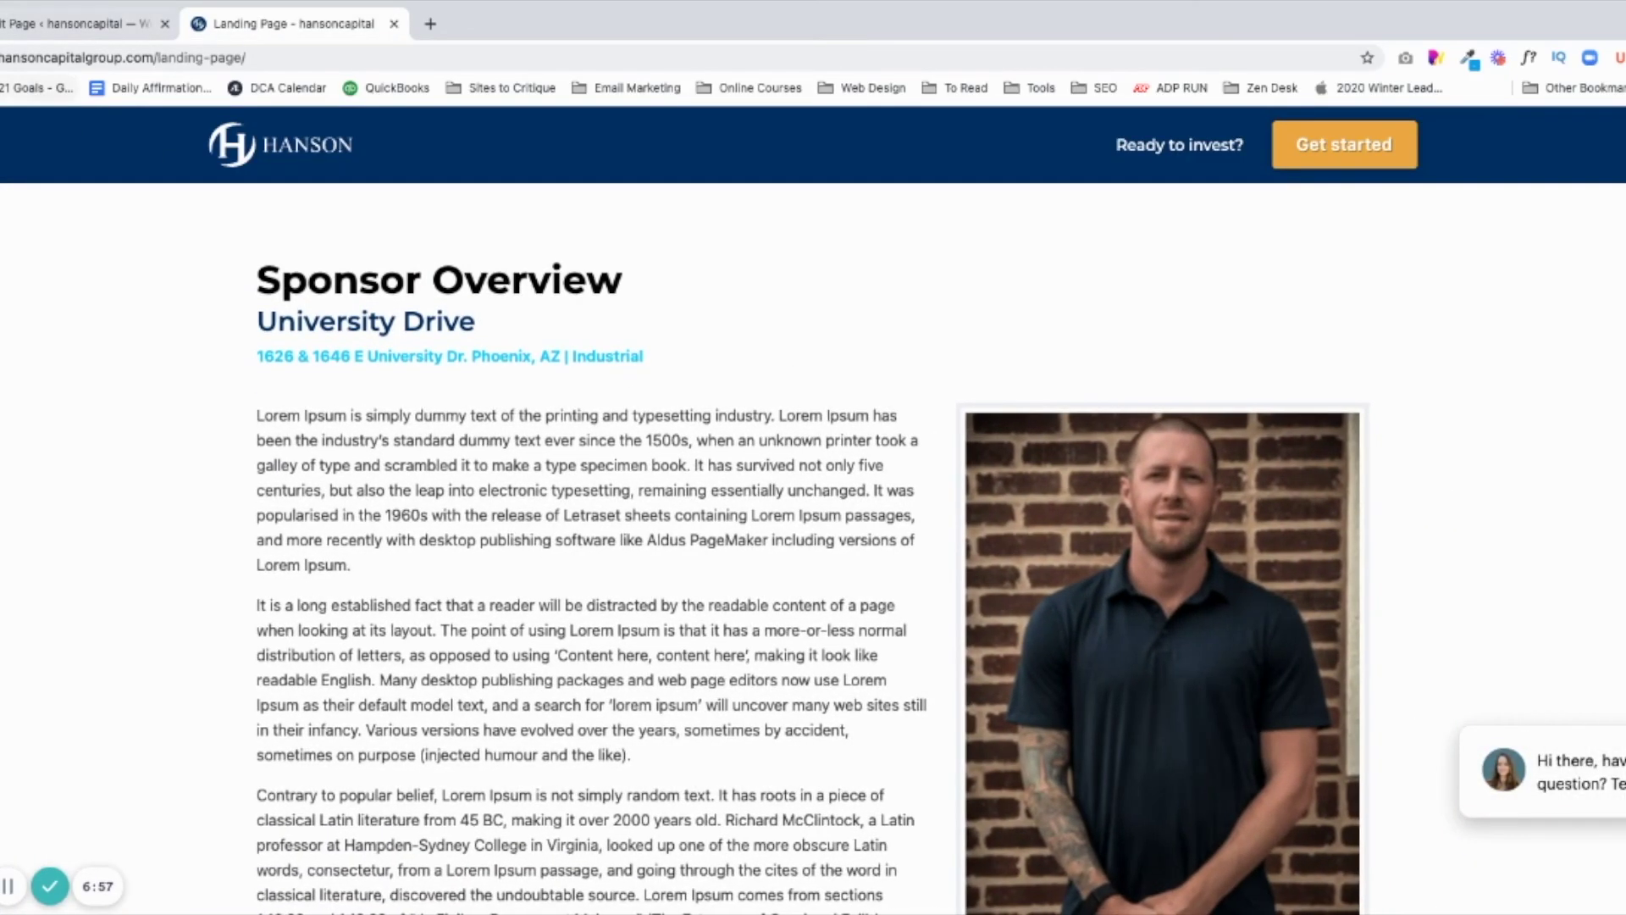
- Return to the editor's Returns Overview fields with the 'Underwritten Projections' title
{"action": "left_click", "coordinate": [12, 26]}
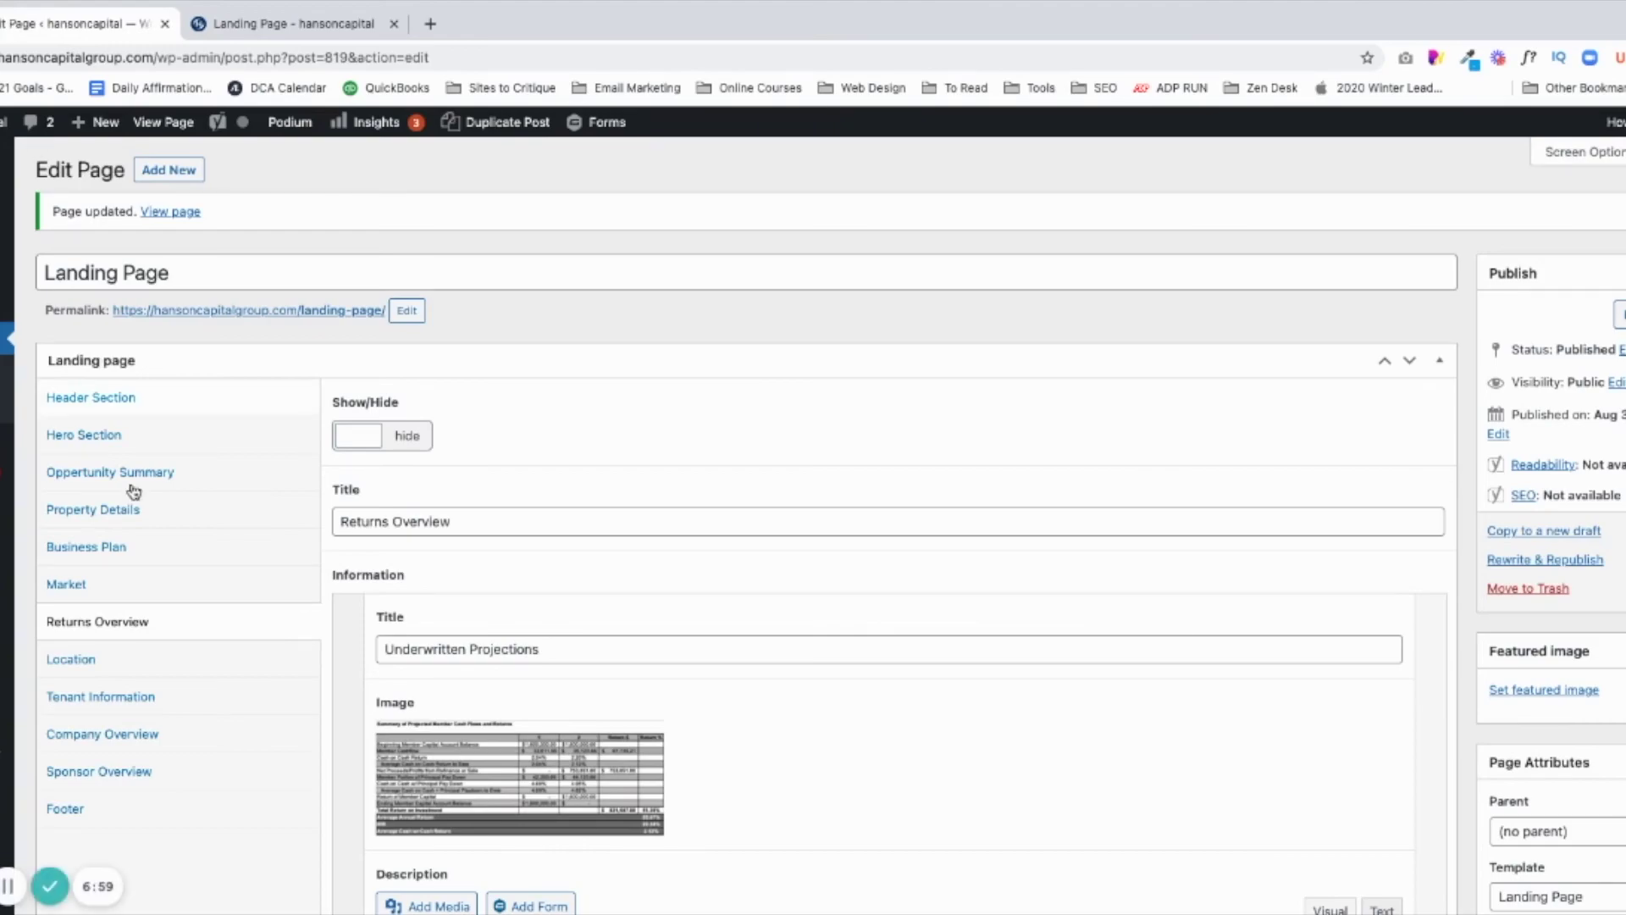